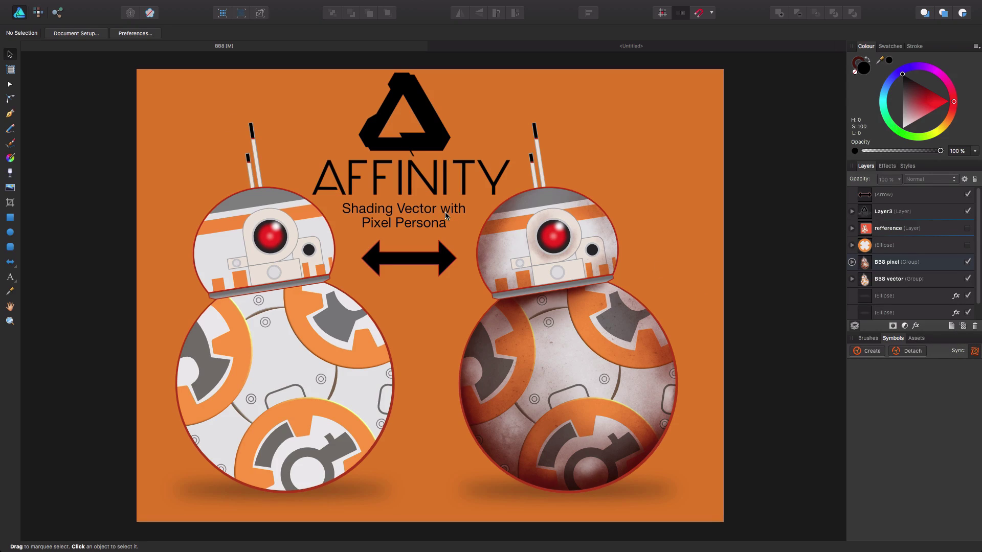
Add an empty pixel layer and an empty standard layer at the top of the layer stack, leaving the pixel layer selected.
{"action": "scroll", "coordinate": [918, 212], "scroll_direction": "up", "scroll_amount": 1}
{"action": "left_click", "coordinate": [909, 196]}
{"action": "left_click", "coordinate": [965, 327]}
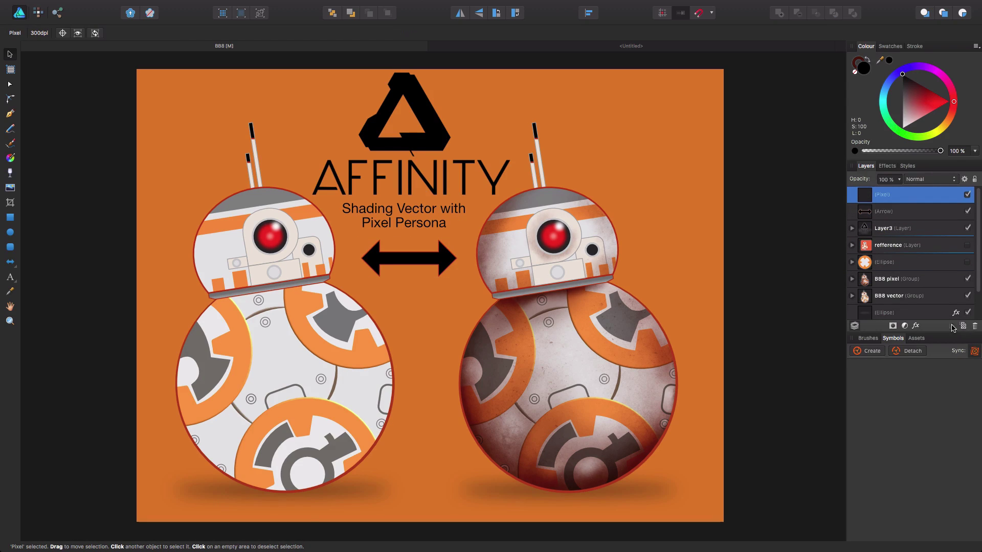
{"action": "left_click", "coordinate": [952, 326]}
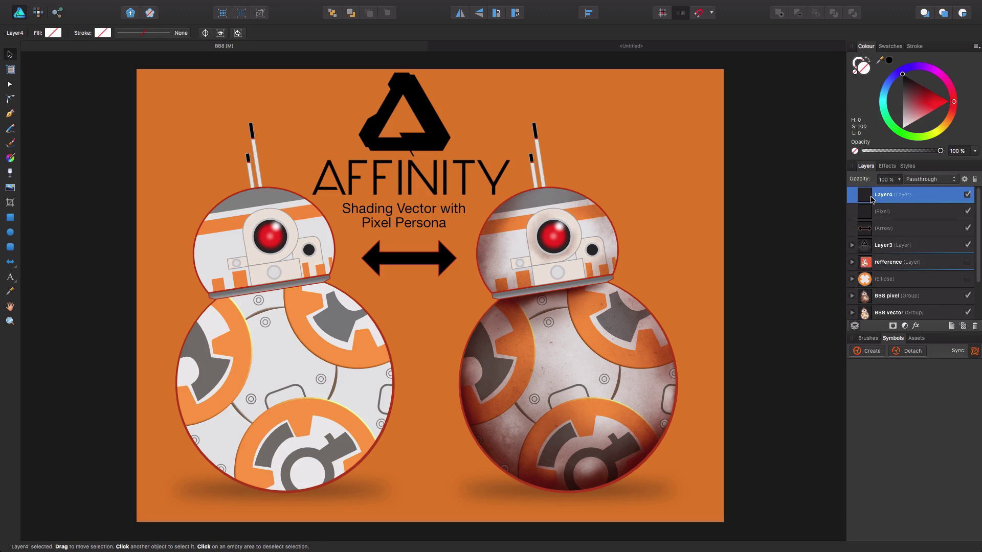
{"action": "left_click", "coordinate": [892, 211]}
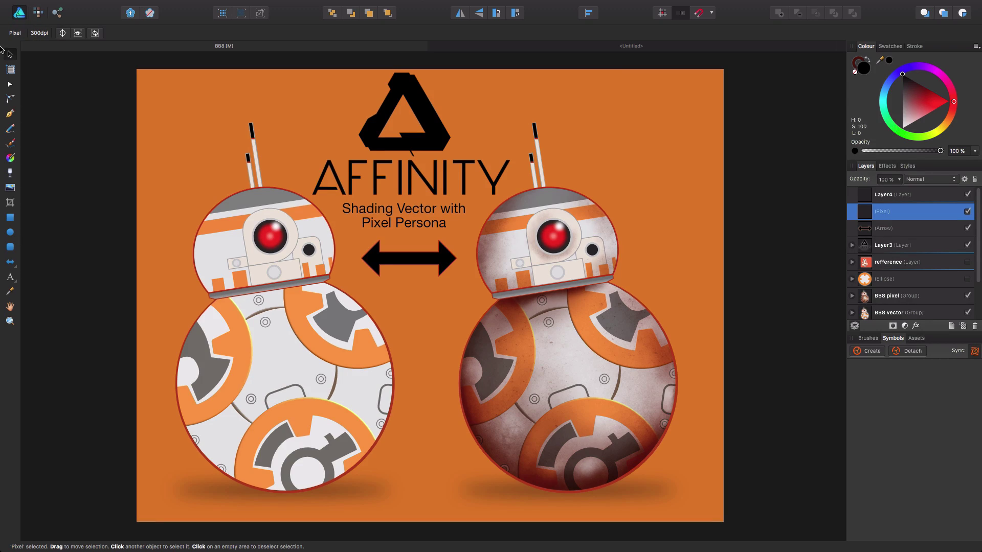
Switch to the Pixel Persona and activate the Paint Brush for the selected pixel layer.
{"action": "left_click", "coordinate": [39, 15]}
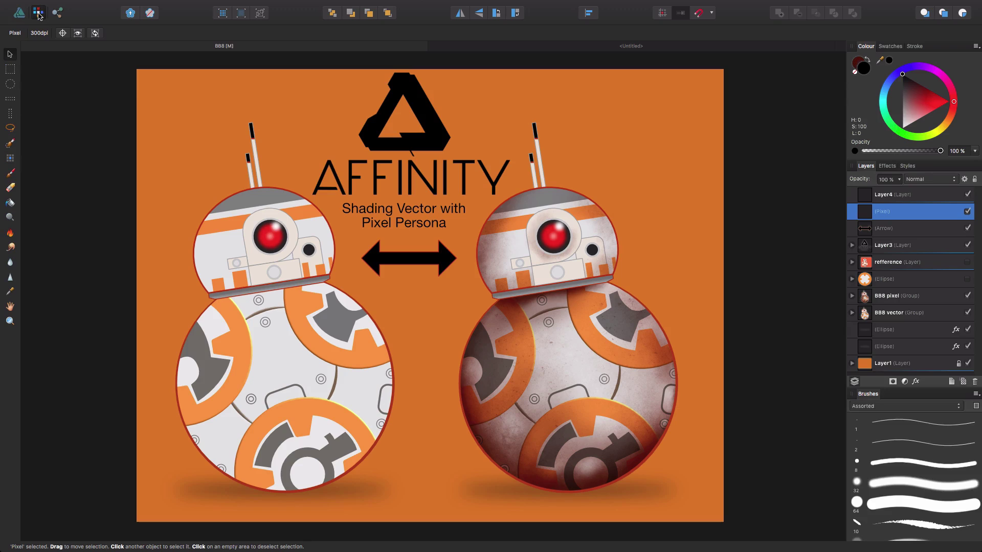
{"action": "left_click", "coordinate": [10, 175]}
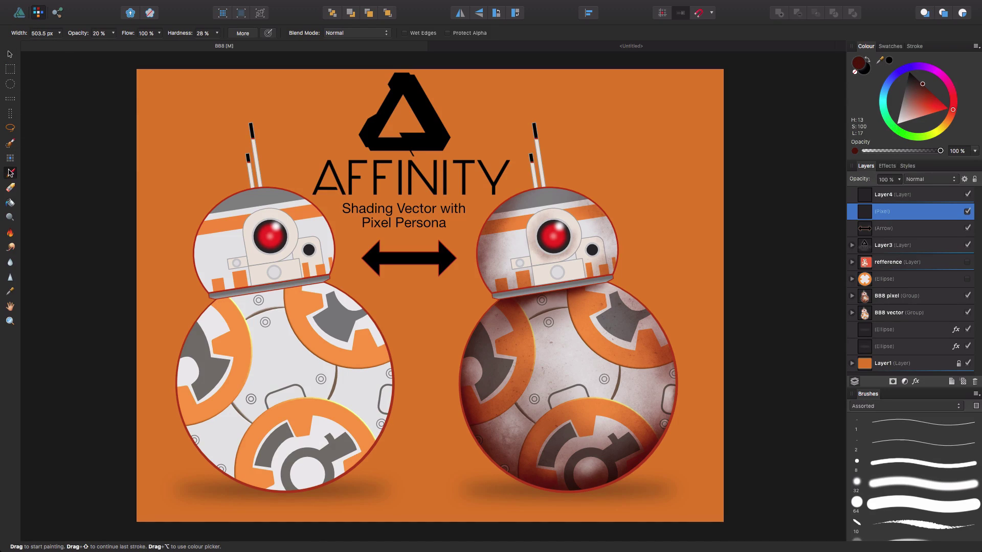
Try a dark red scribble across the right droid's head and the background with the textured 10 px brush.
{"action": "scroll", "coordinate": [922, 460], "scroll_direction": "down", "scroll_amount": 4}
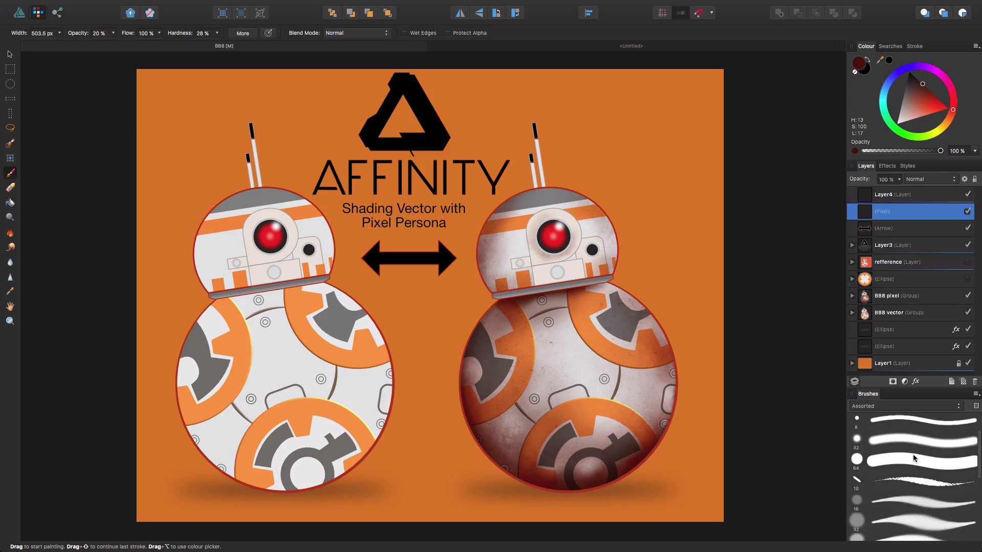
{"action": "left_click", "coordinate": [922, 464]}
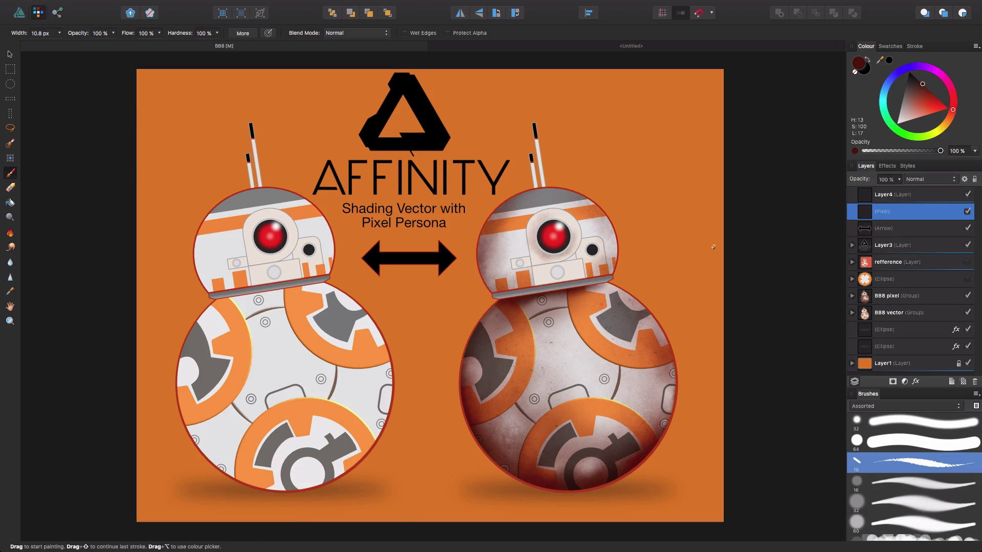
{"action": "mouse_move", "coordinate": [636, 171]}
{"action": "left_mouse_down"}
{"action": "mouse_move", "coordinate": [660, 161]}
{"action": "mouse_move", "coordinate": [612, 203]}
{"action": "mouse_move", "coordinate": [519, 247]}
{"action": "mouse_move", "coordinate": [662, 149]}
{"action": "mouse_move", "coordinate": [654, 174]}
{"action": "mouse_move", "coordinate": [648, 149]}
{"action": "mouse_move", "coordinate": [658, 165]}
{"action": "mouse_move", "coordinate": [676, 107]}
{"action": "mouse_move", "coordinate": [682, 128]}
{"action": "left_mouse_up"}
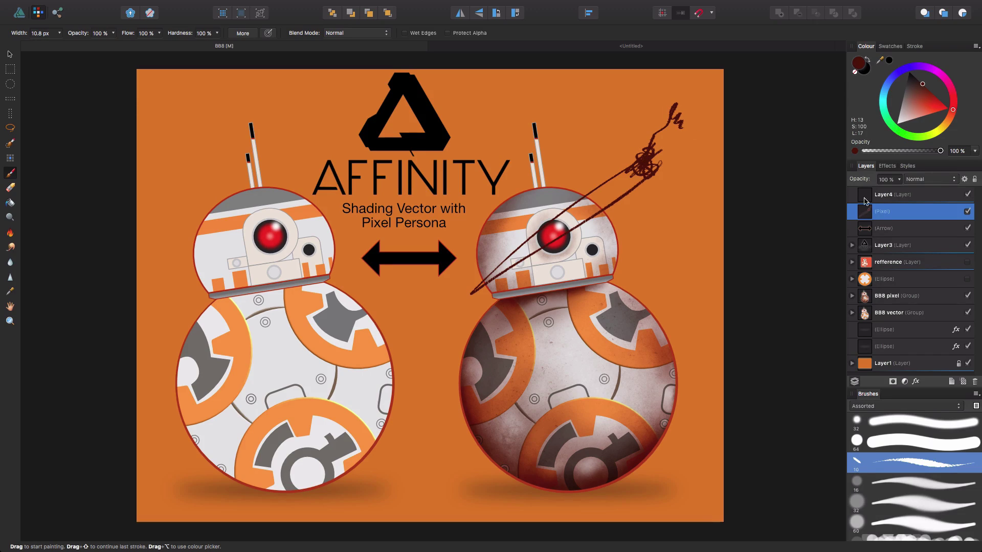
{"action": "key", "text": "super+z"}
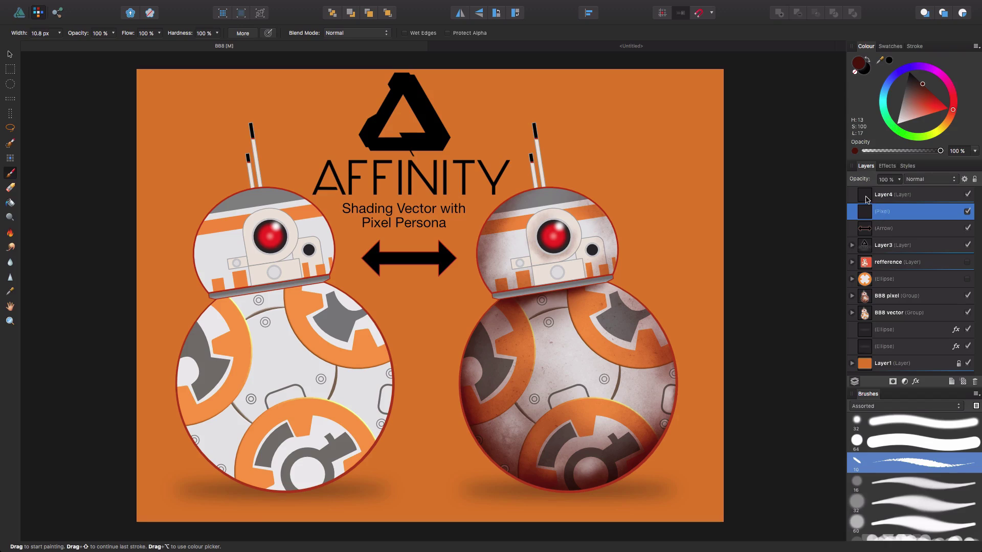
Paint bright green along the left and lower edge of the right droid's body with a soft 620.2 px brush at 50% opacity.
{"action": "left_click", "coordinate": [869, 197]}
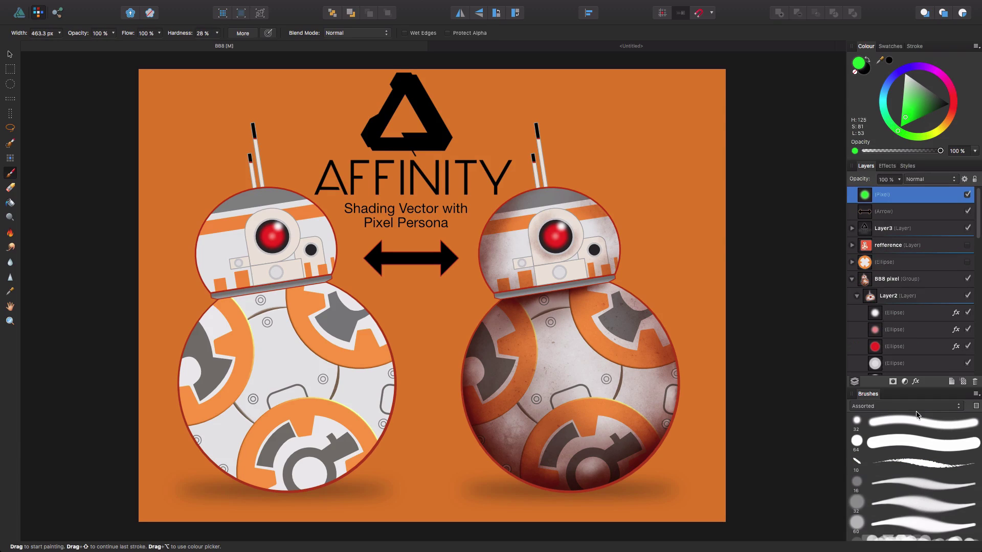
{"action": "left_click", "coordinate": [898, 429]}
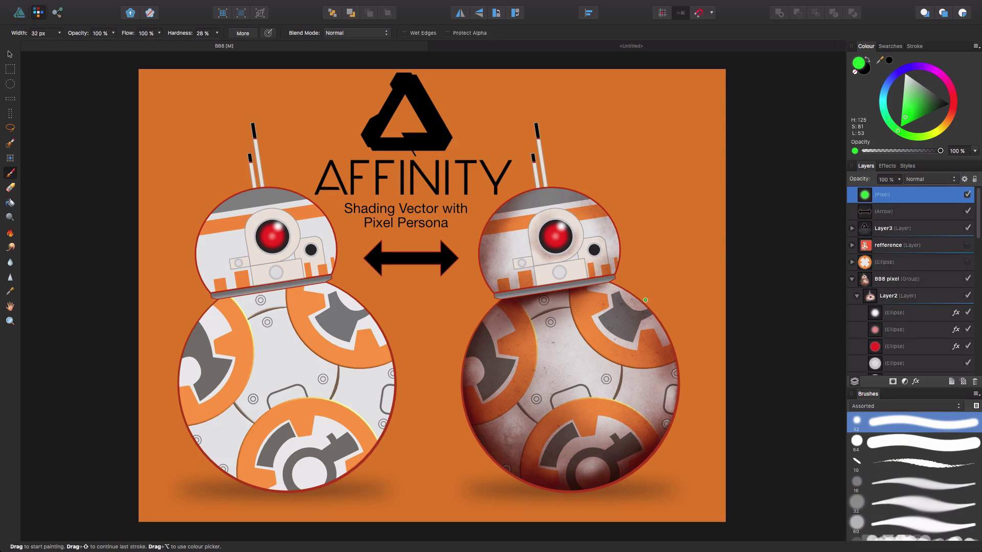
{"action": "left_click_drag", "start_coordinate": [649, 303], "coordinate": [657, 302]}
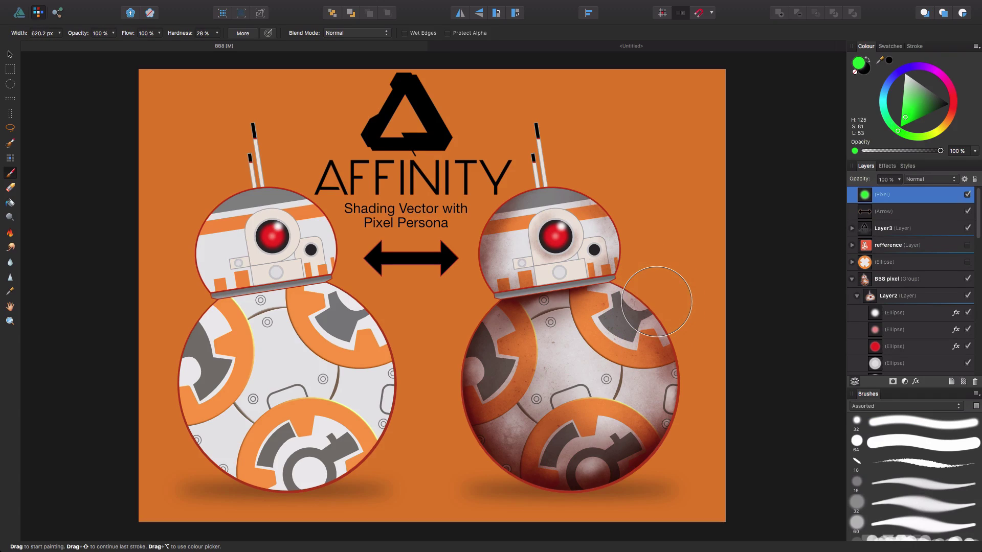
{"action": "key", "text": "2"}
{"action": "key", "text": "5"}
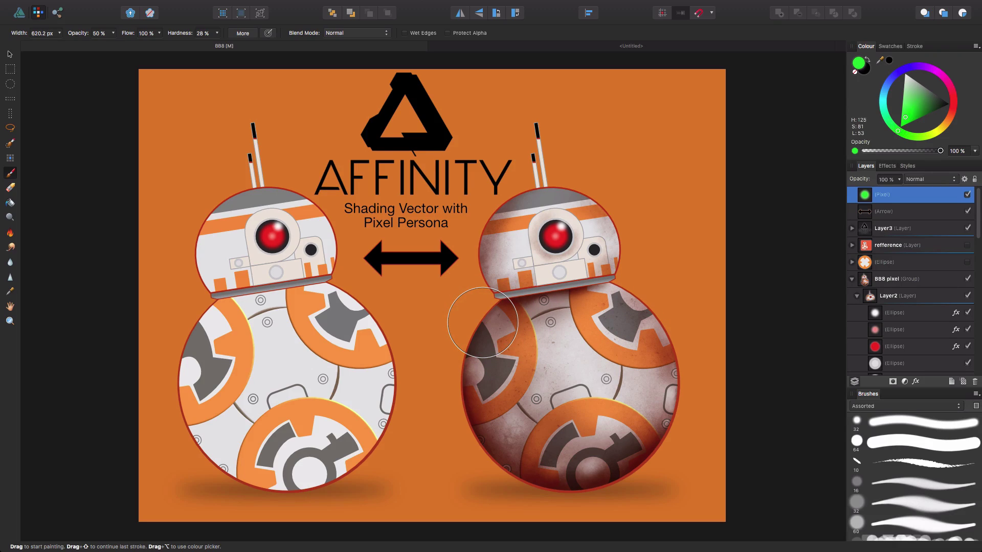
{"action": "mouse_move", "coordinate": [483, 323]}
{"action": "left_mouse_down"}
{"action": "mouse_move", "coordinate": [469, 433]}
{"action": "mouse_move", "coordinate": [512, 461]}
{"action": "mouse_move", "coordinate": [600, 475]}
{"action": "mouse_move", "coordinate": [629, 458]}
{"action": "mouse_move", "coordinate": [514, 468]}
{"action": "left_mouse_up"}
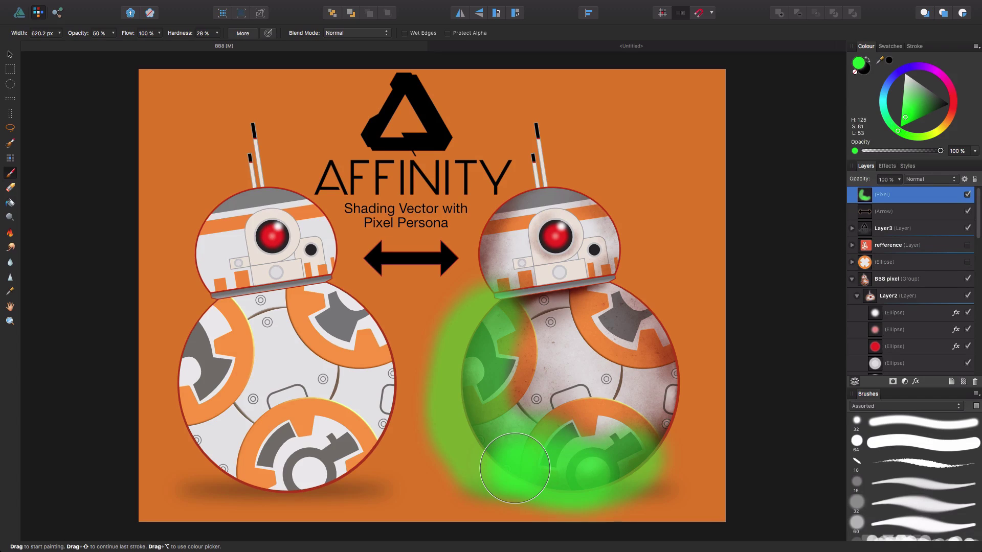
{"action": "mouse_move", "coordinate": [514, 469]}
{"action": "left_mouse_down"}
{"action": "mouse_move", "coordinate": [511, 440]}
{"action": "mouse_move", "coordinate": [489, 446]}
{"action": "mouse_move", "coordinate": [529, 481]}
{"action": "mouse_move", "coordinate": [592, 485]}
{"action": "mouse_move", "coordinate": [646, 465]}
{"action": "mouse_move", "coordinate": [655, 437]}
{"action": "left_mouse_up"}
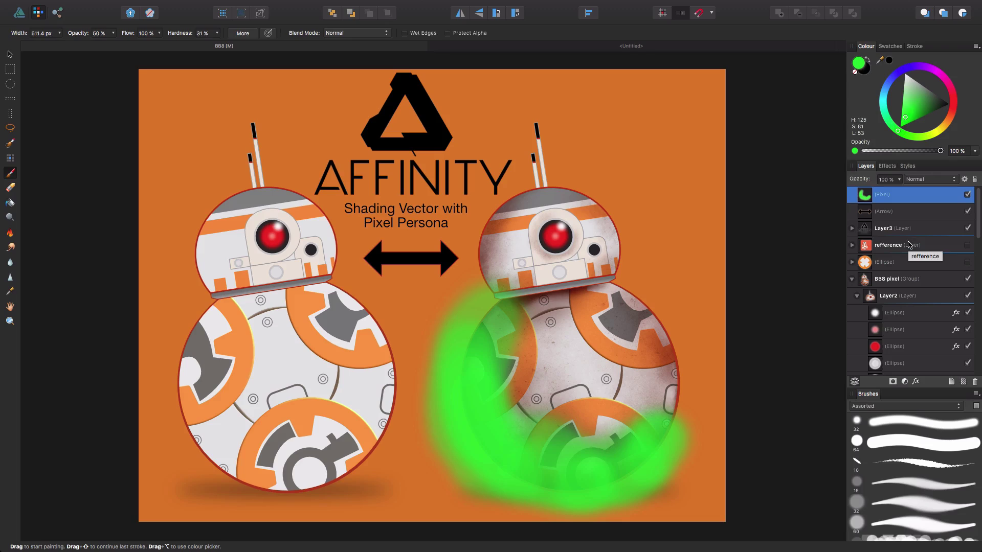
Erase strokes of green outside the left edge of the right droid's body with the 29.7 px Erase Brush.
{"action": "key", "text": "e"}
{"action": "mouse_move", "coordinate": [492, 298]}
{"action": "left_mouse_down"}
{"action": "mouse_move", "coordinate": [459, 328]}
{"action": "mouse_move", "coordinate": [456, 362]}
{"action": "left_mouse_up"}
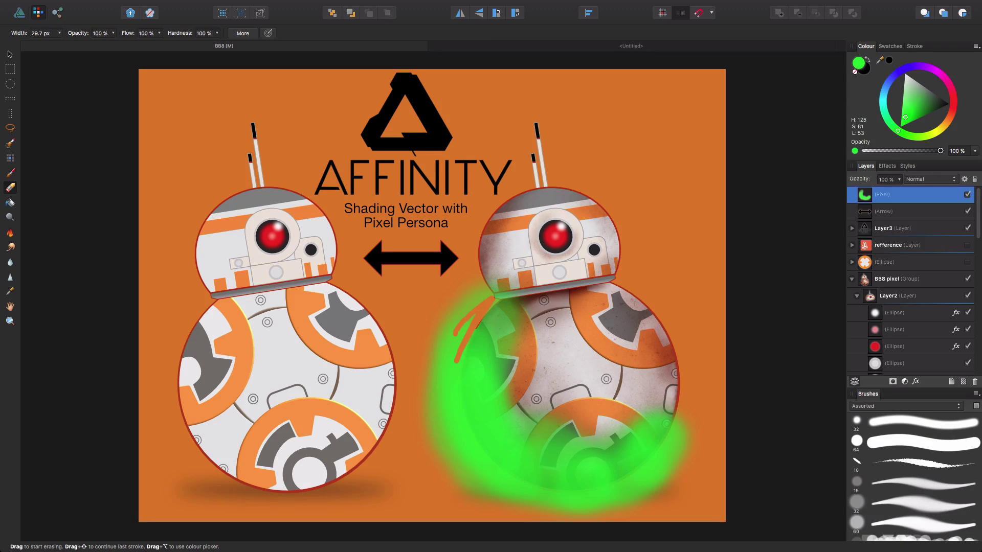
{"action": "mouse_move", "coordinate": [483, 319]}
{"action": "left_mouse_down"}
{"action": "mouse_move", "coordinate": [460, 468]}
{"action": "mouse_move", "coordinate": [445, 332]}
{"action": "mouse_move", "coordinate": [438, 394]}
{"action": "mouse_move", "coordinate": [447, 399]}
{"action": "left_mouse_up"}
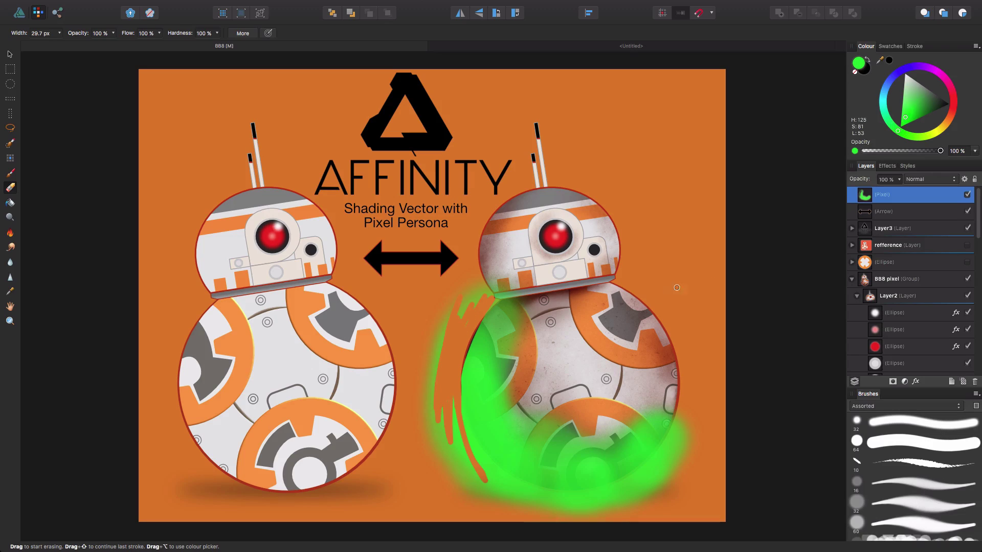
Set the green pixel layer's blend mode to Darken.
{"action": "left_click", "coordinate": [940, 182]}
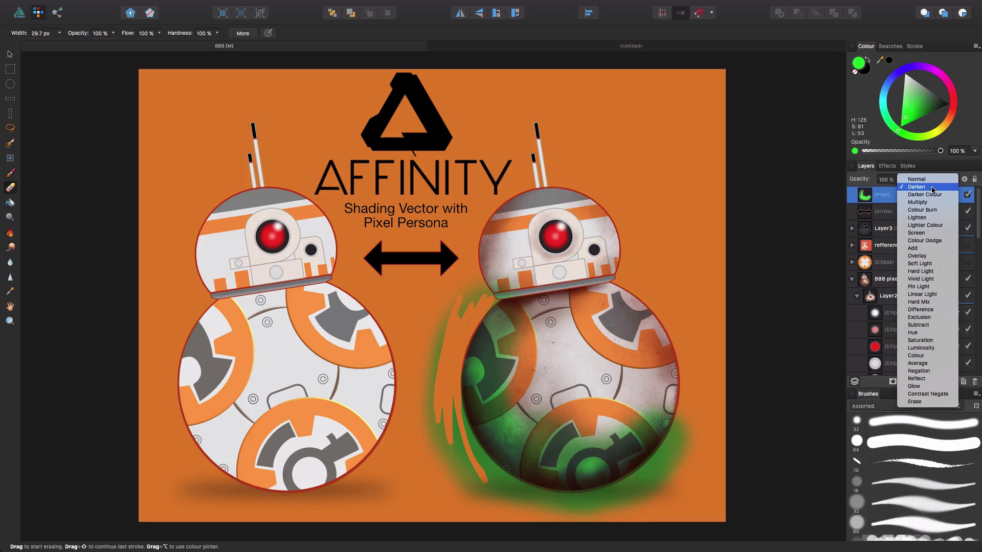
{"action": "left_click", "coordinate": [932, 188]}
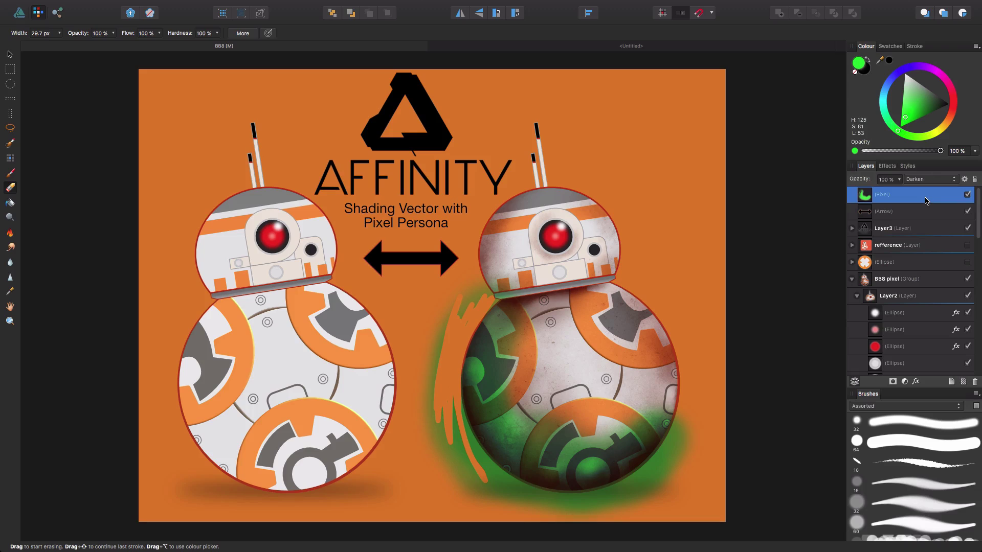
{"action": "left_click_drag", "start_coordinate": [926, 200], "coordinate": [893, 200]}
Hide the existing body shading layer and clip the green pixel layer inside the body Ellipse of the BB8 pixel group.
{"action": "left_click", "coordinate": [857, 297]}
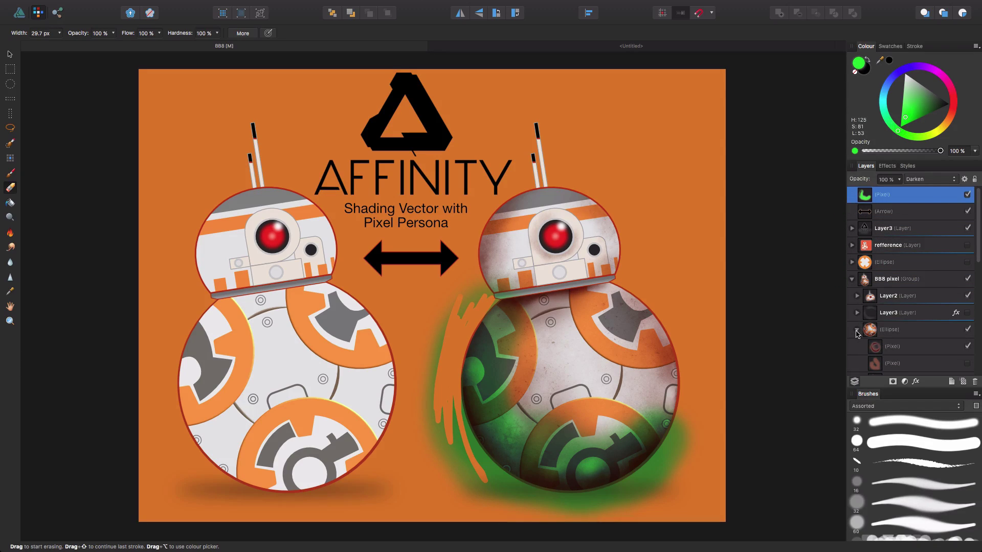
{"action": "left_click", "coordinate": [967, 347]}
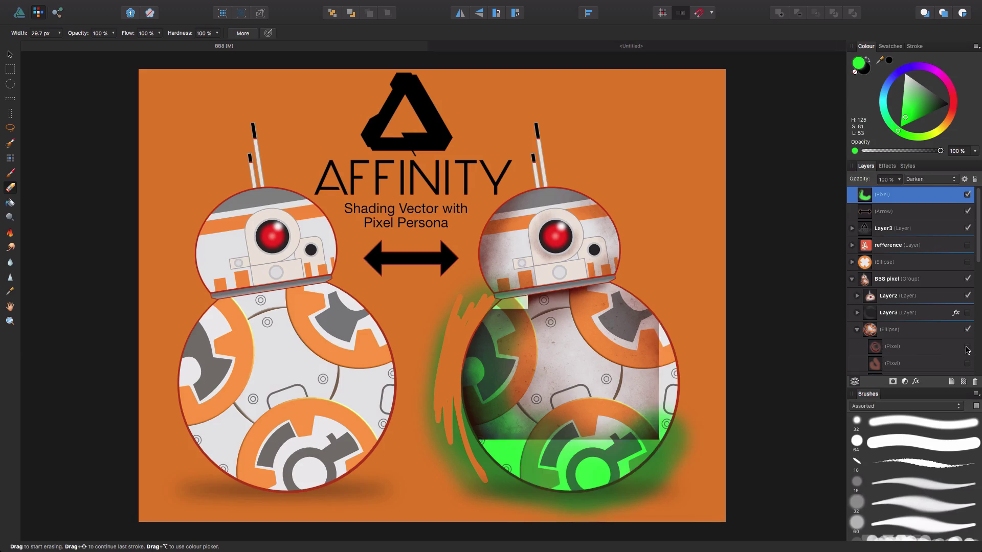
{"action": "left_click", "coordinate": [967, 347]}
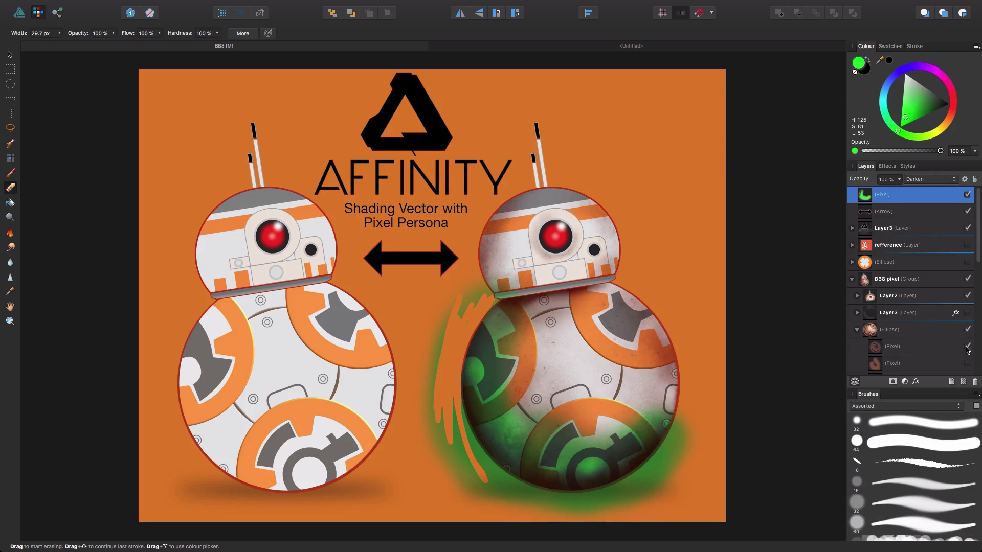
{"action": "left_click", "coordinate": [967, 348]}
{"action": "mouse_move", "coordinate": [873, 199]}
{"action": "left_mouse_down"}
{"action": "mouse_move", "coordinate": [891, 335]}
{"action": "mouse_move", "coordinate": [860, 334]}
{"action": "mouse_move", "coordinate": [887, 335]}
{"action": "left_mouse_up"}
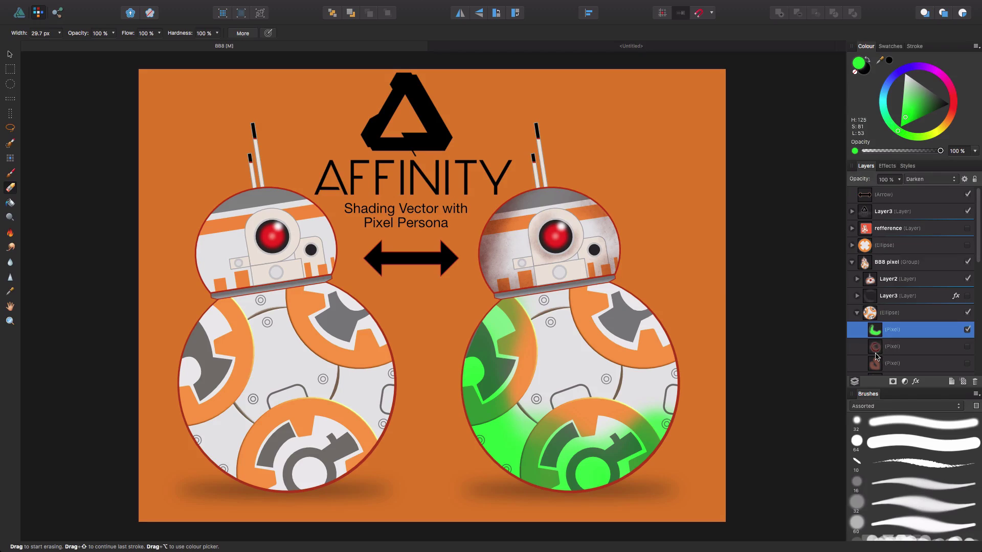
{"action": "left_click", "coordinate": [968, 331]}
{"action": "left_click", "coordinate": [968, 330]}
Paint more green inside the body, using the soft 511.4 px brush over the right side and the 64 px Round Brush across the middle.
{"action": "left_click", "coordinate": [10, 174]}
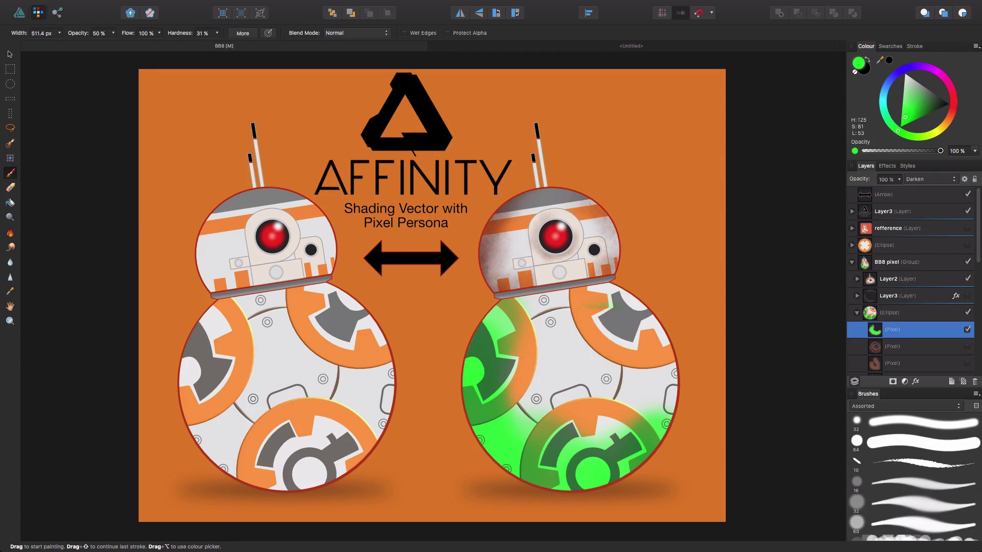
{"action": "mouse_move", "coordinate": [596, 358]}
{"action": "left_mouse_down"}
{"action": "mouse_move", "coordinate": [663, 325]}
{"action": "mouse_move", "coordinate": [614, 307]}
{"action": "mouse_move", "coordinate": [663, 389]}
{"action": "mouse_move", "coordinate": [642, 410]}
{"action": "mouse_move", "coordinate": [664, 409]}
{"action": "mouse_move", "coordinate": [620, 433]}
{"action": "left_mouse_up"}
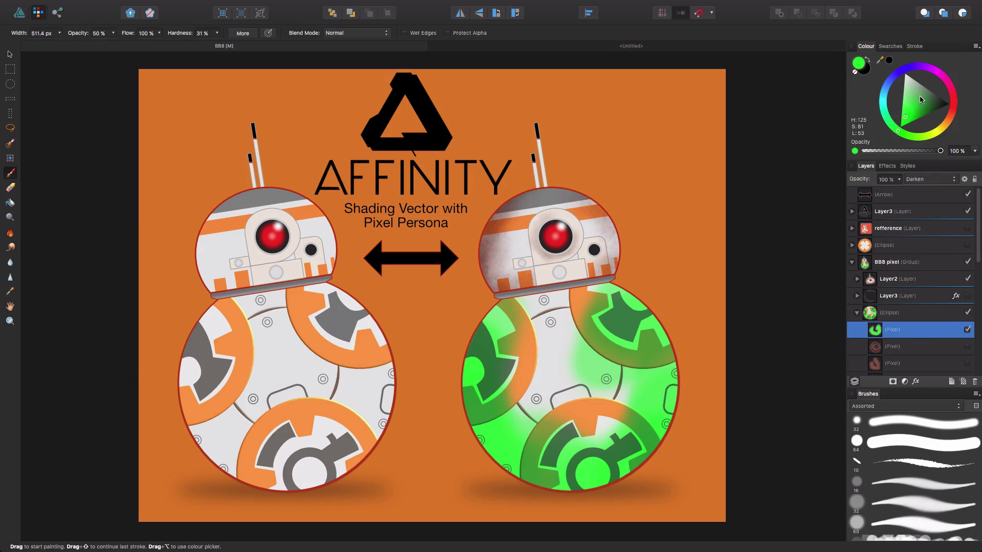
{"action": "scroll", "coordinate": [928, 438], "scroll_direction": "down", "scroll_amount": 5}
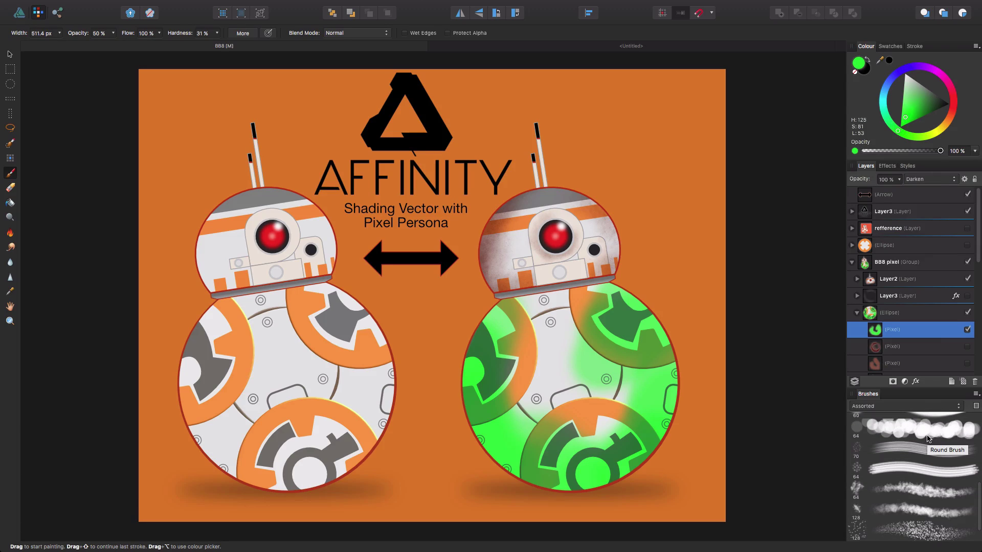
{"action": "left_click", "coordinate": [929, 432]}
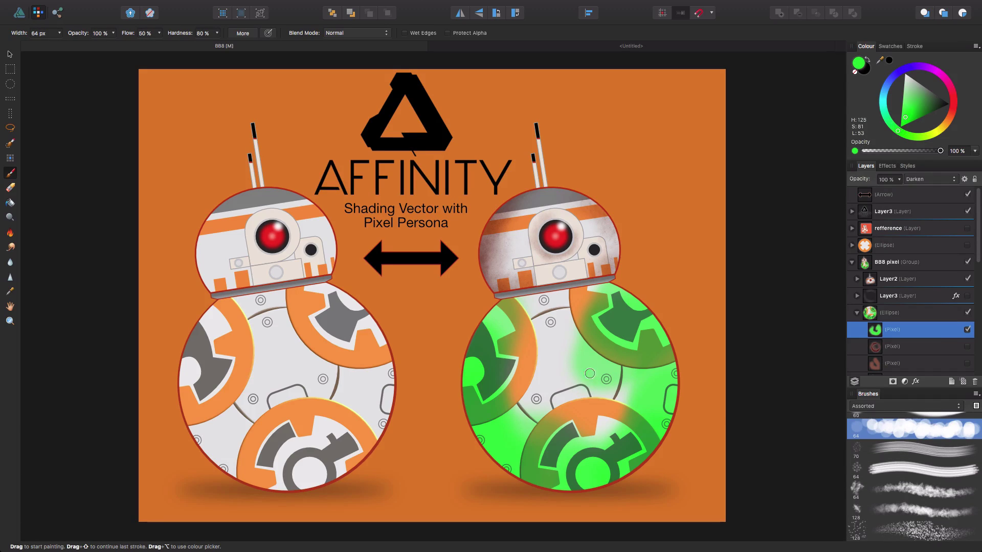
{"action": "mouse_move", "coordinate": [590, 374]}
{"action": "left_mouse_down"}
{"action": "mouse_move", "coordinate": [574, 359]}
{"action": "mouse_move", "coordinate": [604, 362]}
{"action": "mouse_move", "coordinate": [614, 425]}
{"action": "mouse_move", "coordinate": [589, 315]}
{"action": "mouse_move", "coordinate": [609, 321]}
{"action": "mouse_move", "coordinate": [584, 287]}
{"action": "mouse_move", "coordinate": [484, 324]}
{"action": "left_mouse_up"}
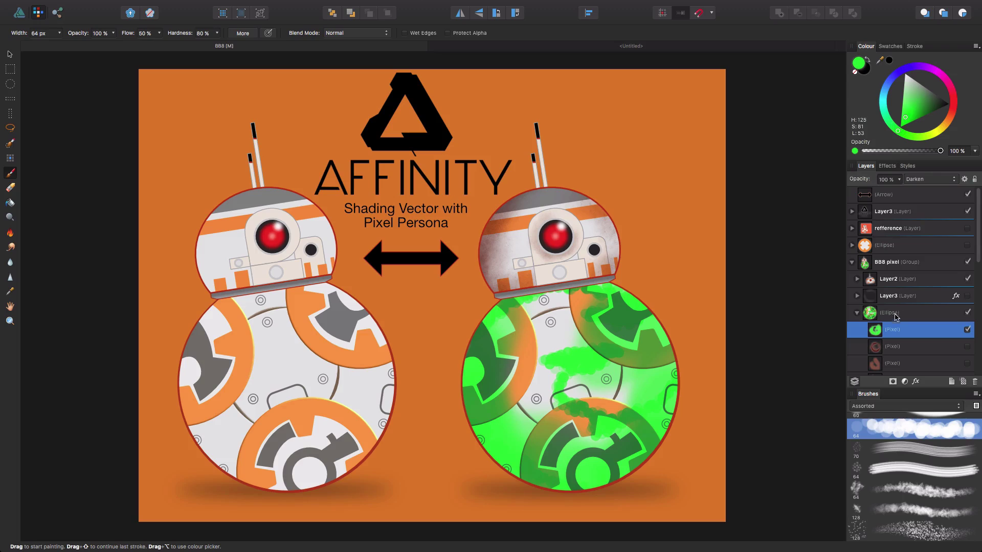
Hide the green pixel layer, show the dark body shading layer below it and select that shading layer.
{"action": "left_click", "coordinate": [967, 331]}
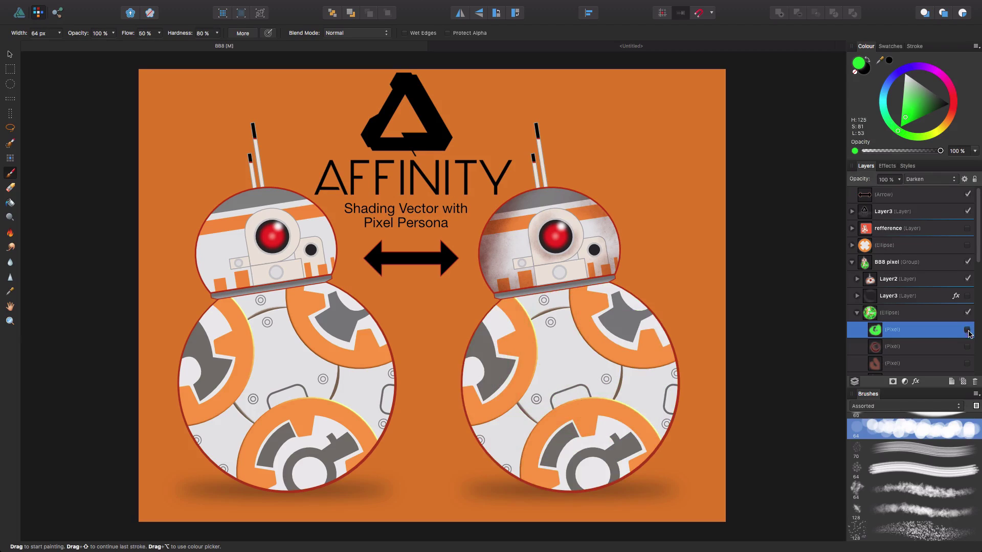
{"action": "left_click", "coordinate": [967, 347]}
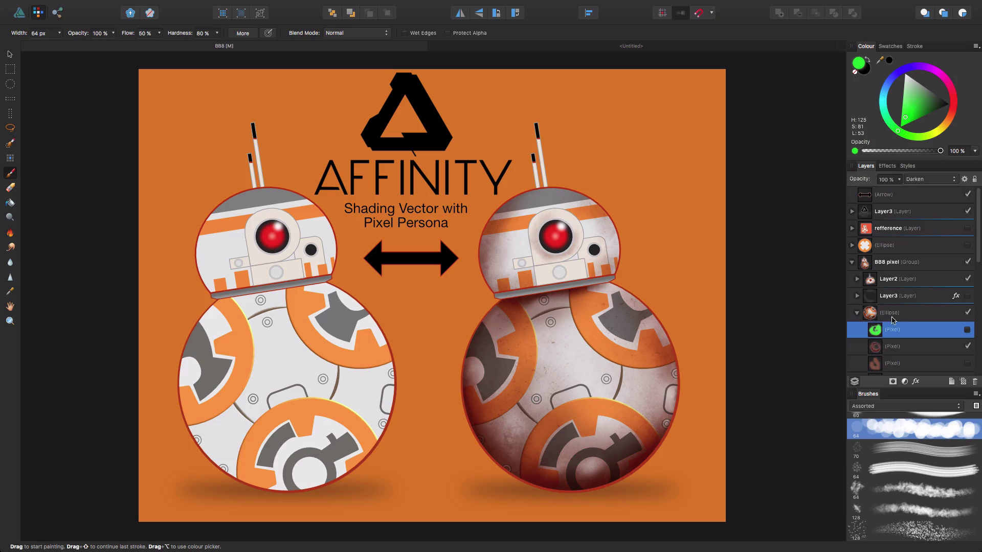
{"action": "left_click", "coordinate": [908, 348]}
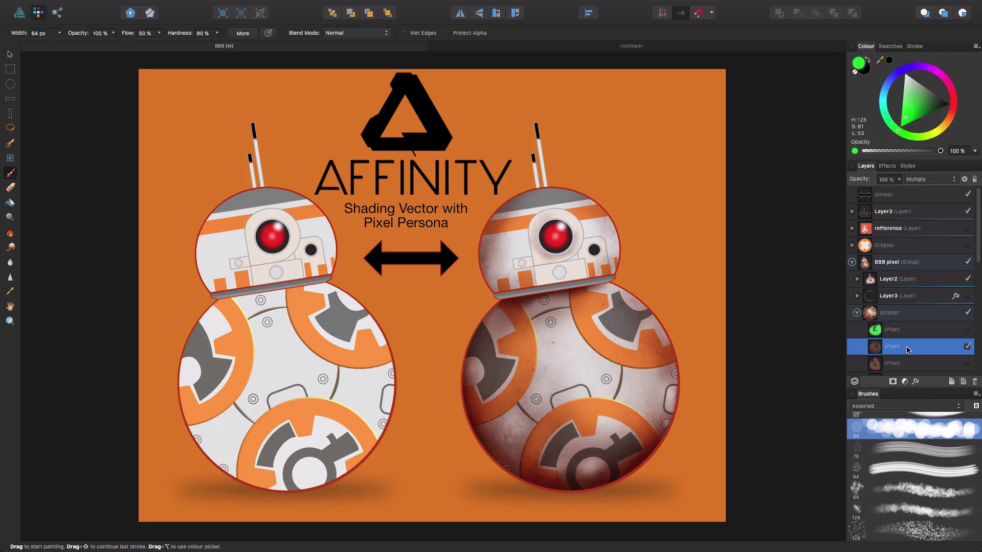
Move the dark shading layer out of the body Ellipse and clip it back inside the same Ellipse.
{"action": "mouse_move", "coordinate": [908, 350]}
{"action": "left_mouse_down"}
{"action": "mouse_move", "coordinate": [882, 315]}
{"action": "mouse_move", "coordinate": [861, 310]}
{"action": "left_mouse_up"}
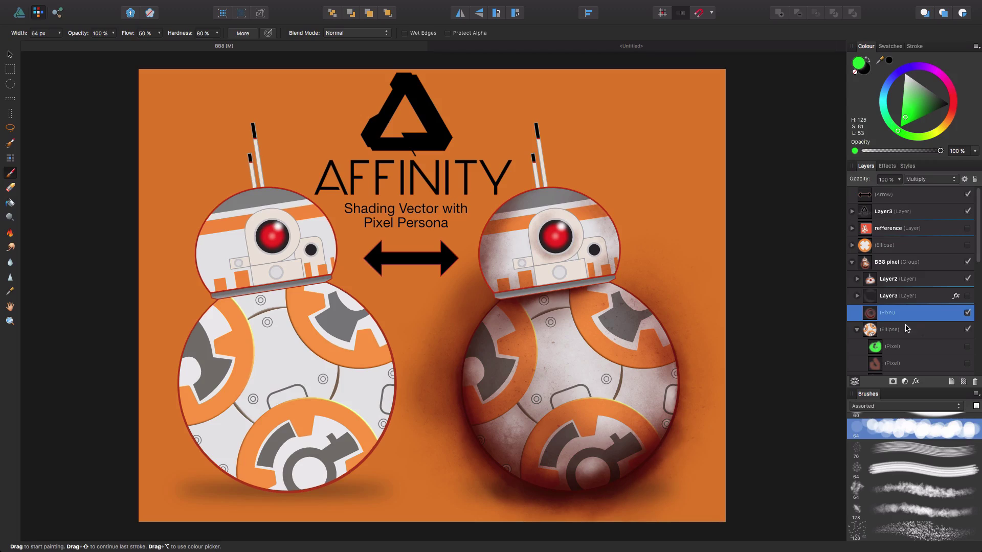
{"action": "mouse_move", "coordinate": [902, 316]}
{"action": "left_mouse_down"}
{"action": "mouse_move", "coordinate": [866, 330]}
{"action": "mouse_move", "coordinate": [876, 342]}
{"action": "left_mouse_up"}
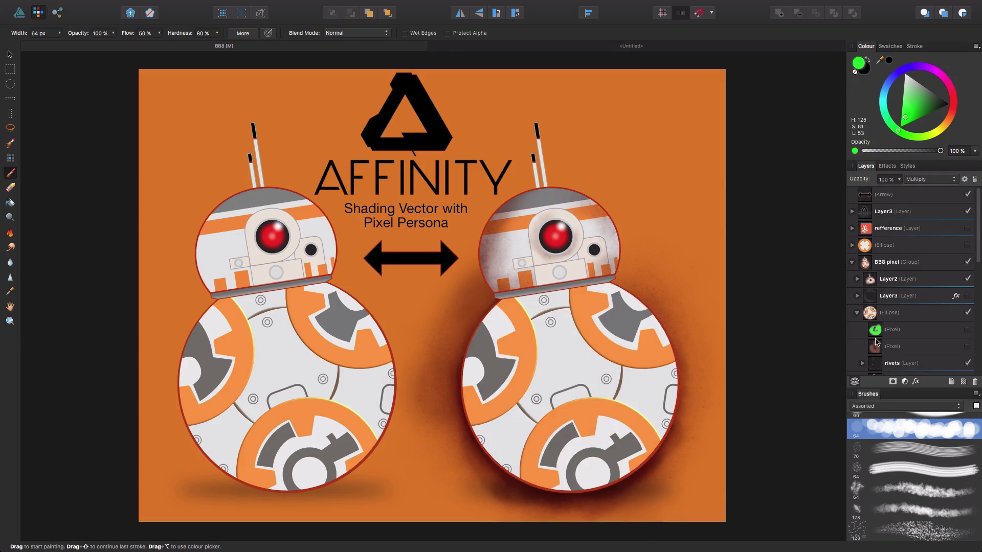
{"action": "key", "text": "super+z"}
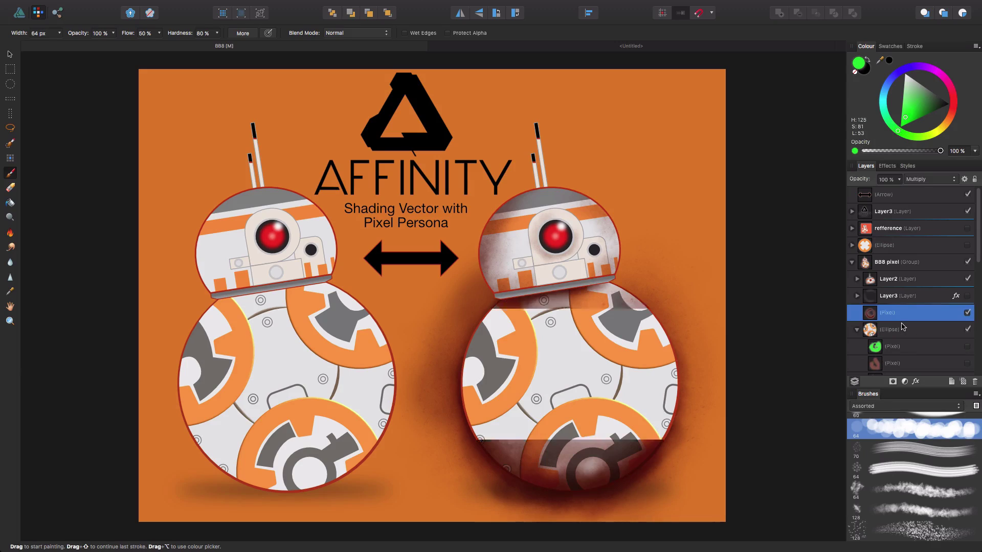
{"action": "left_click_drag", "start_coordinate": [896, 314], "coordinate": [901, 340]}
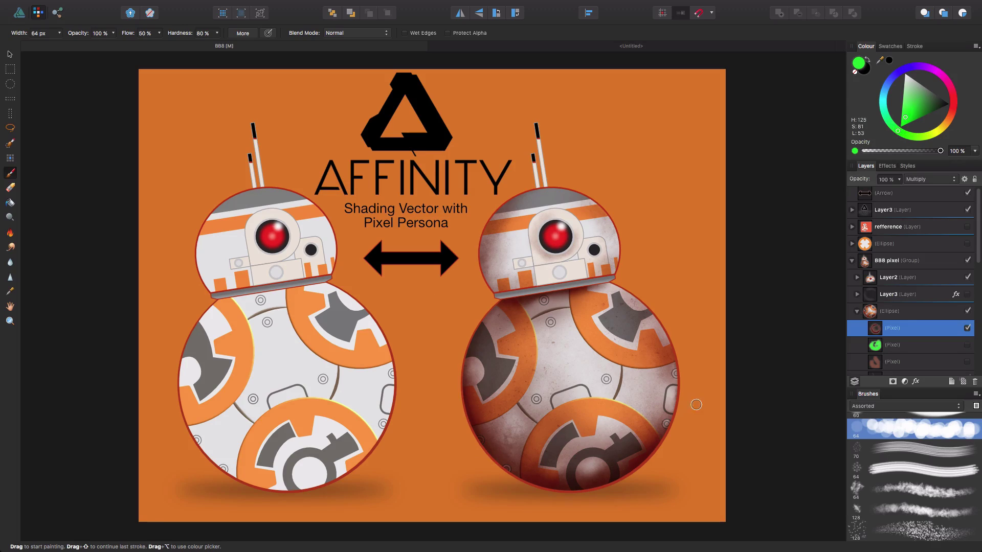
In the blank untitled document, draw a light grey circle about 40% of the page width and move it towards the page's lower middle.
{"action": "scroll", "coordinate": [685, 402], "scroll_direction": "up", "scroll_amount": 1}
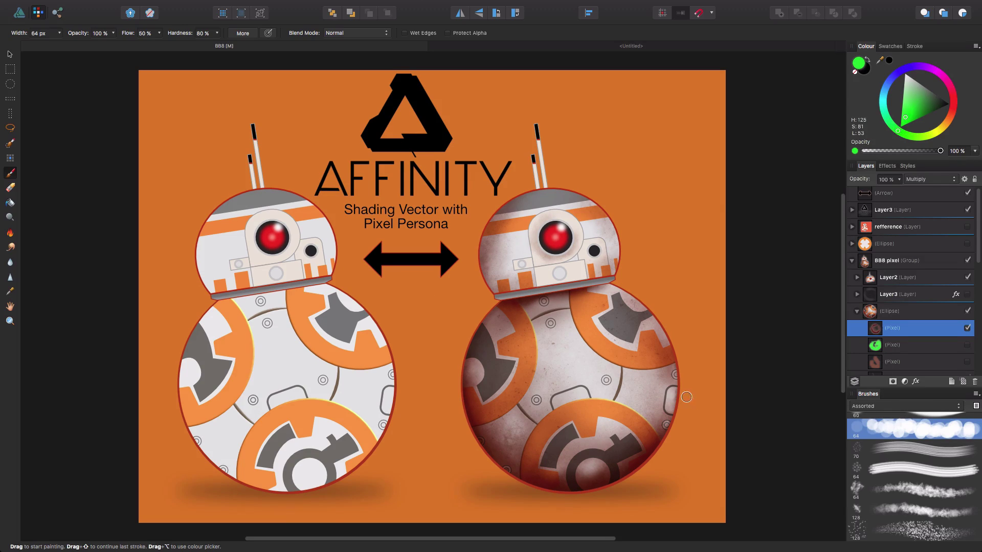
{"action": "left_click", "coordinate": [594, 49]}
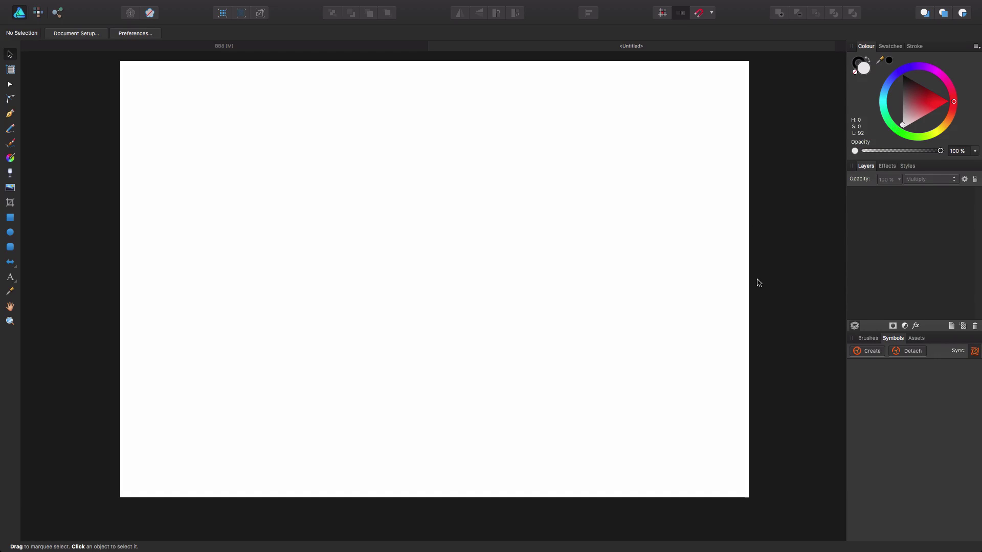
{"action": "left_click", "coordinate": [262, 46]}
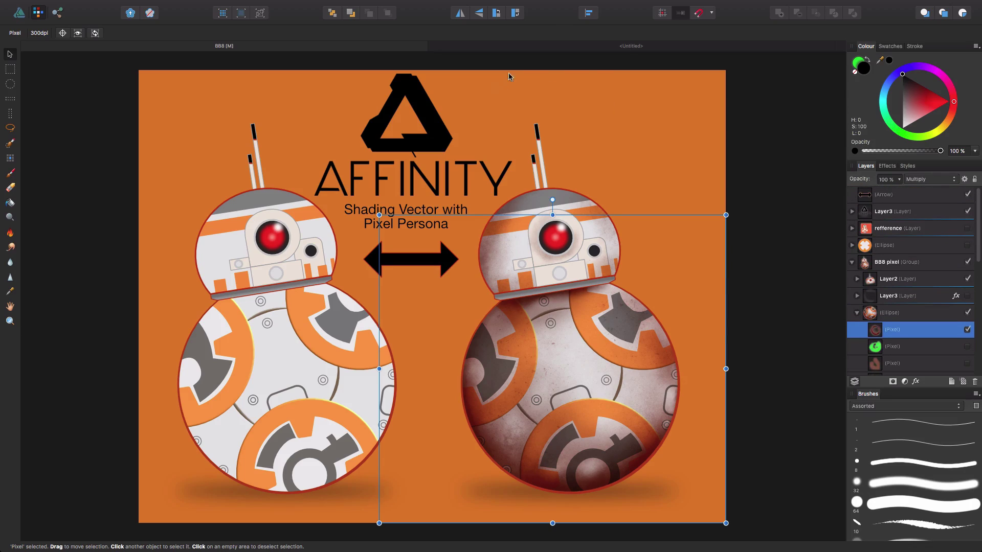
{"action": "left_click", "coordinate": [608, 48]}
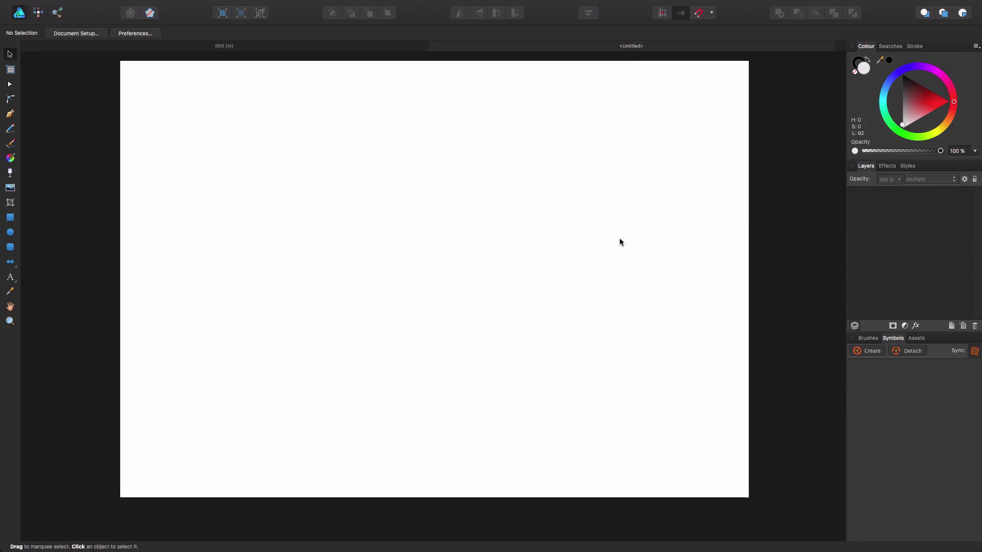
{"action": "left_click", "coordinate": [10, 232]}
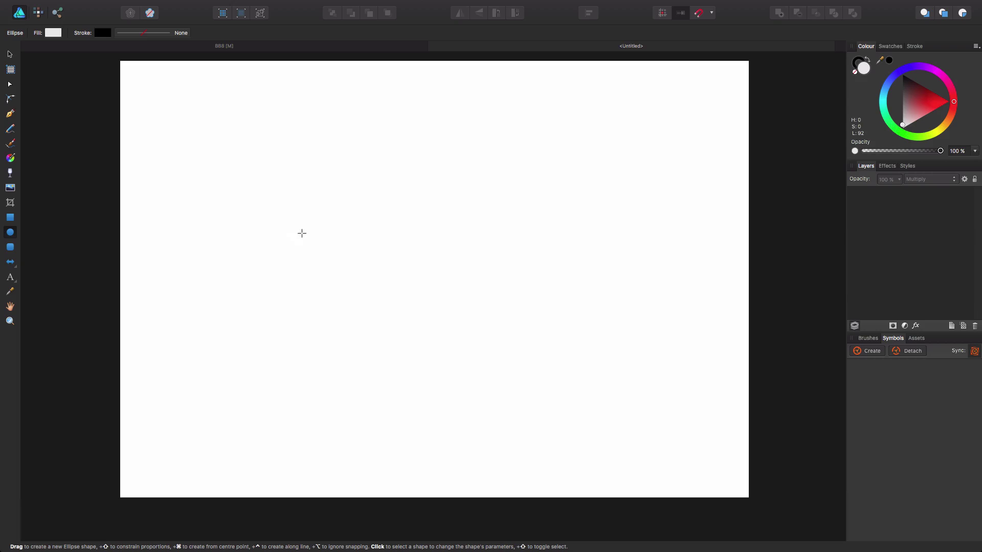
{"action": "mouse_move", "coordinate": [202, 163]}
{"action": "left_mouse_down"}
{"action": "mouse_move", "coordinate": [406, 366]}
{"action": "mouse_move", "coordinate": [514, 421]}
{"action": "left_mouse_up"}
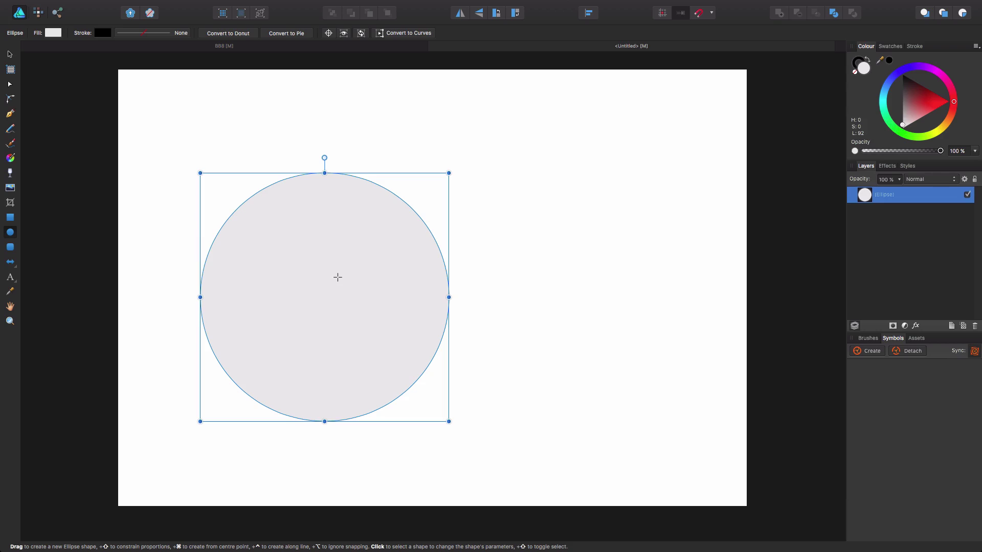
{"action": "key", "text": "v"}
{"action": "left_click_drag", "start_coordinate": [318, 274], "coordinate": [364, 303]}
{"action": "left_click", "coordinate": [548, 322]}
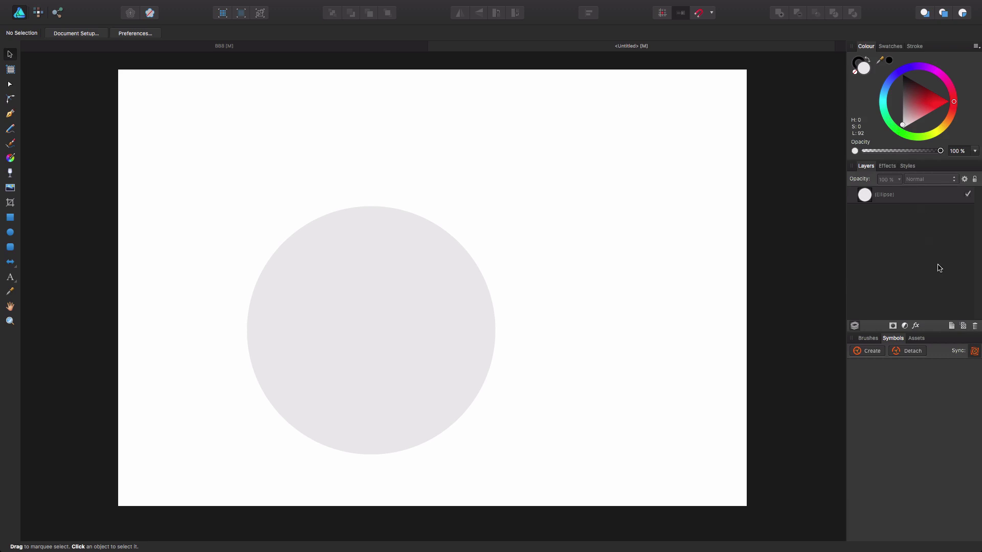
In the Pixel Persona, paint black textured 403.6 px strokes over the circle on a new pixel layer and clip that layer inside the Ellipse.
{"action": "left_click", "coordinate": [962, 325]}
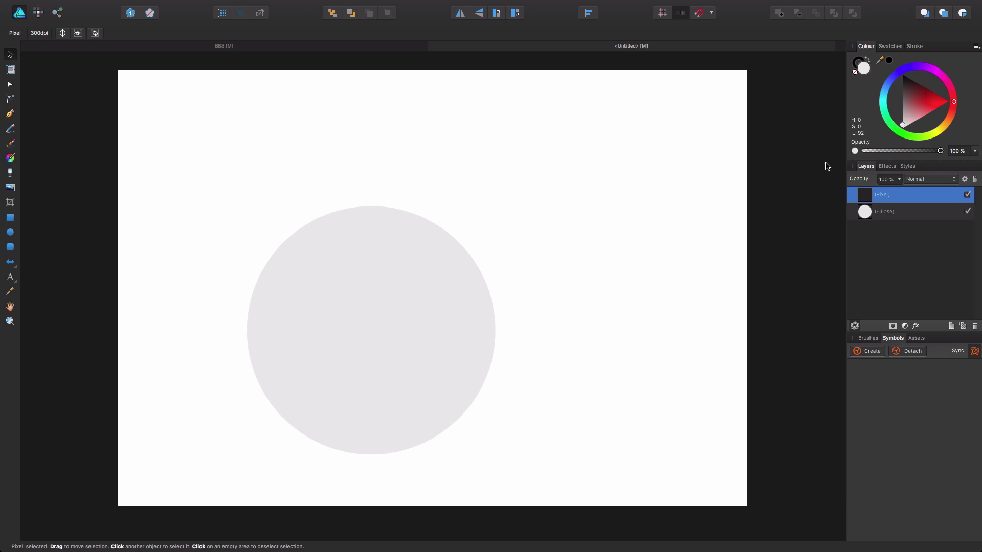
{"action": "left_click", "coordinate": [39, 13]}
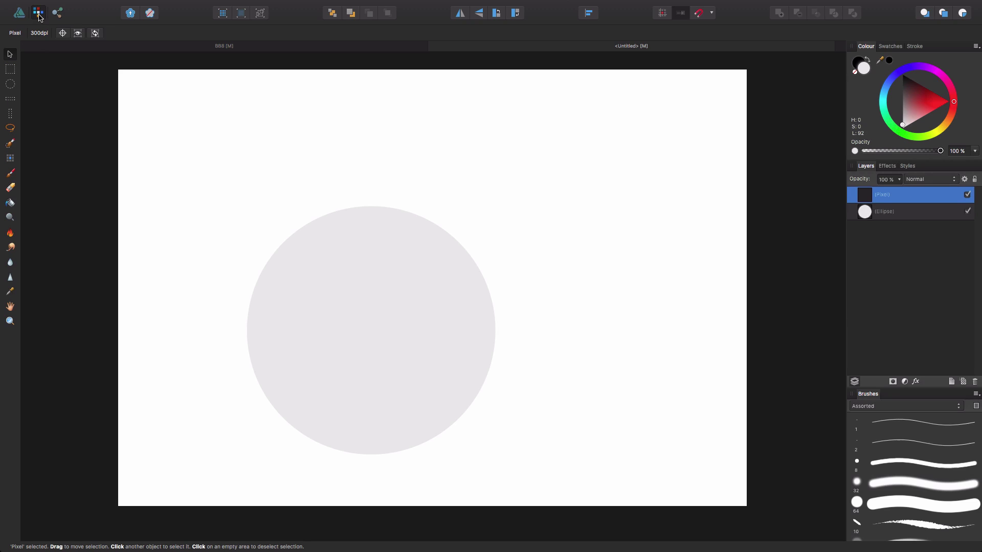
{"action": "left_click", "coordinate": [12, 174]}
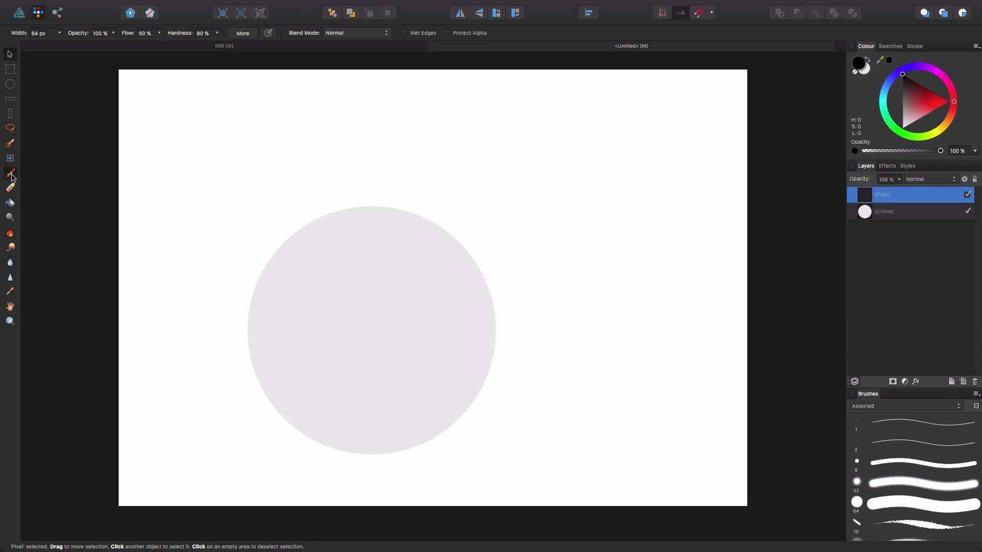
{"action": "scroll", "coordinate": [931, 532], "scroll_direction": "down", "scroll_amount": 10}
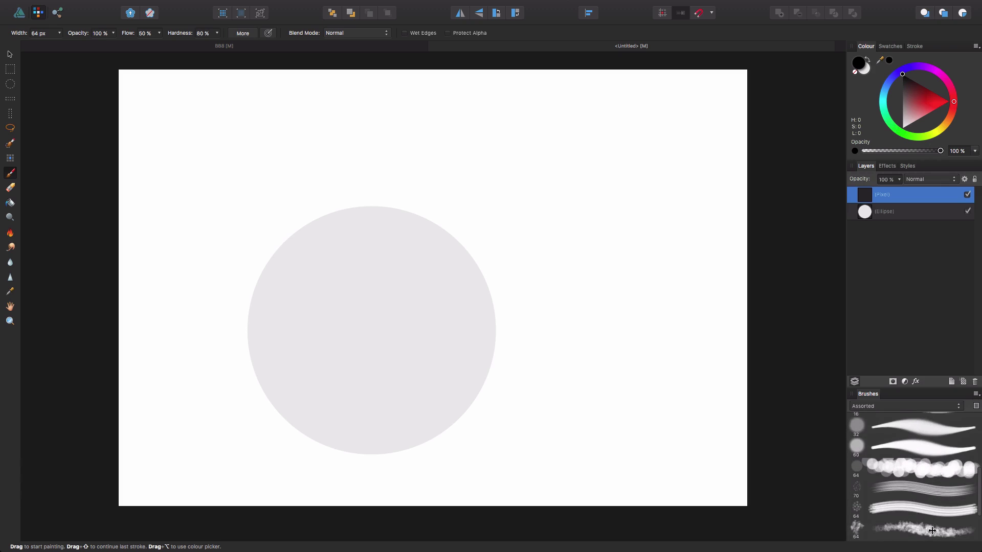
{"action": "left_click", "coordinate": [929, 470]}
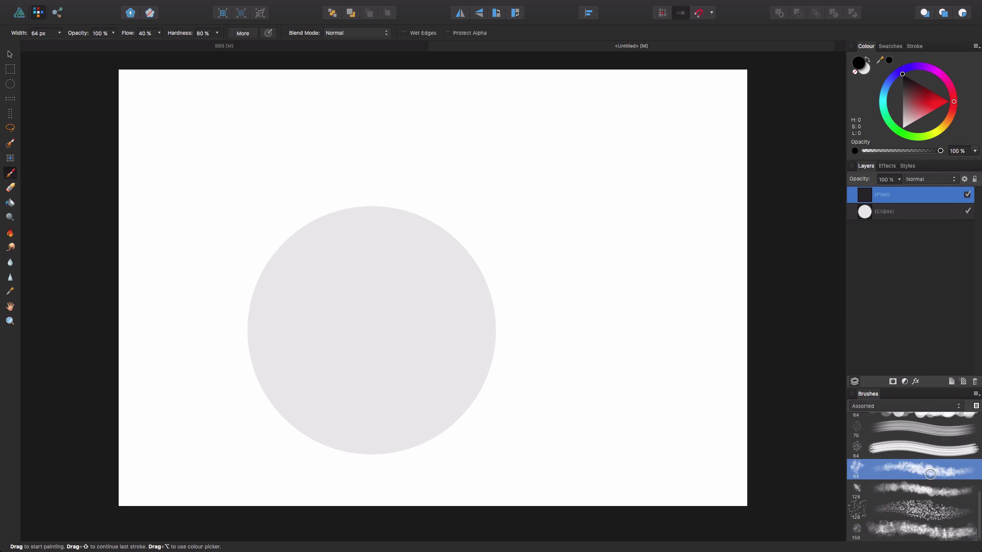
{"action": "mouse_move", "coordinate": [415, 355]}
{"action": "left_mouse_down"}
{"action": "mouse_move", "coordinate": [518, 237]}
{"action": "mouse_move", "coordinate": [556, 212]}
{"action": "mouse_move", "coordinate": [542, 300]}
{"action": "mouse_move", "coordinate": [491, 415]}
{"action": "mouse_move", "coordinate": [343, 203]}
{"action": "mouse_move", "coordinate": [475, 190]}
{"action": "left_mouse_up"}
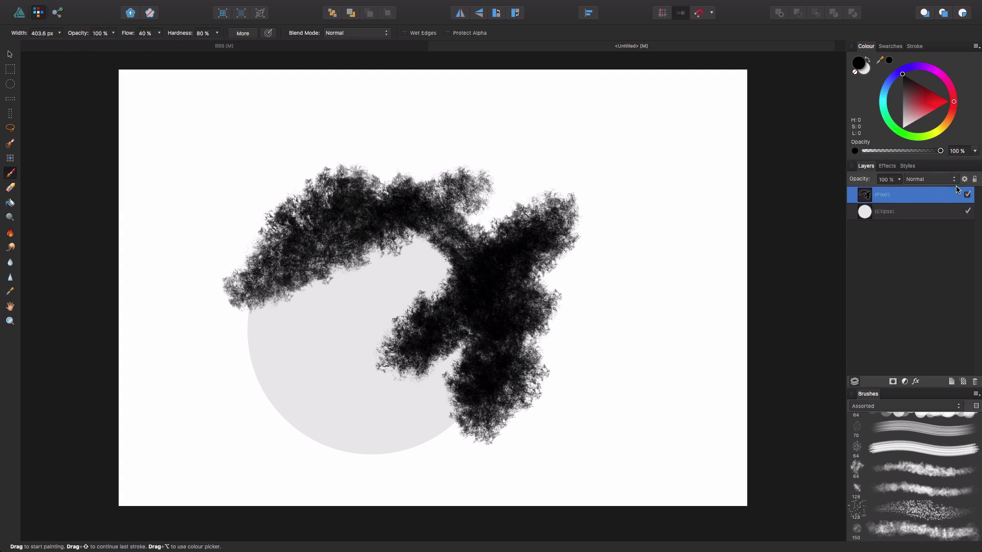
{"action": "mouse_move", "coordinate": [911, 196]}
{"action": "left_mouse_down"}
{"action": "mouse_move", "coordinate": [913, 219]}
{"action": "mouse_move", "coordinate": [876, 227]}
{"action": "mouse_move", "coordinate": [892, 204]}
{"action": "left_mouse_up"}
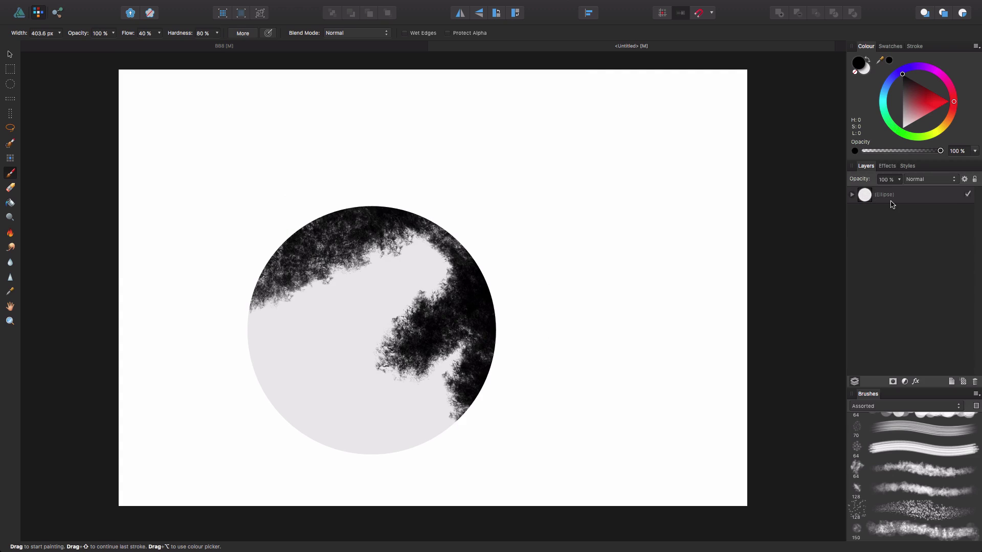
Add a second pixel layer inside the Ellipse and paint red texture (S 65, L 50) across the circle's upper left and lower edge.
{"action": "left_click", "coordinate": [852, 194]}
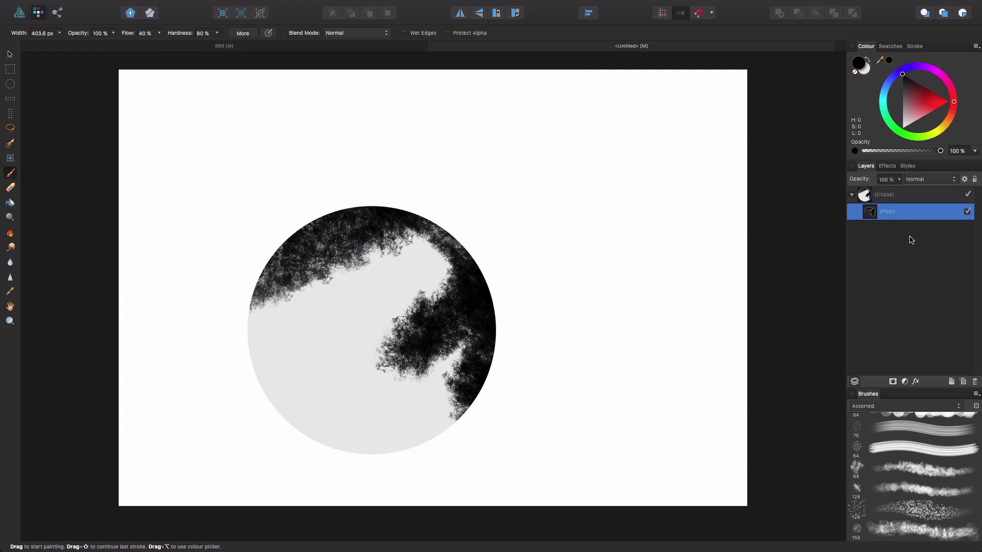
{"action": "left_click", "coordinate": [963, 381]}
{"action": "left_click", "coordinate": [933, 101]}
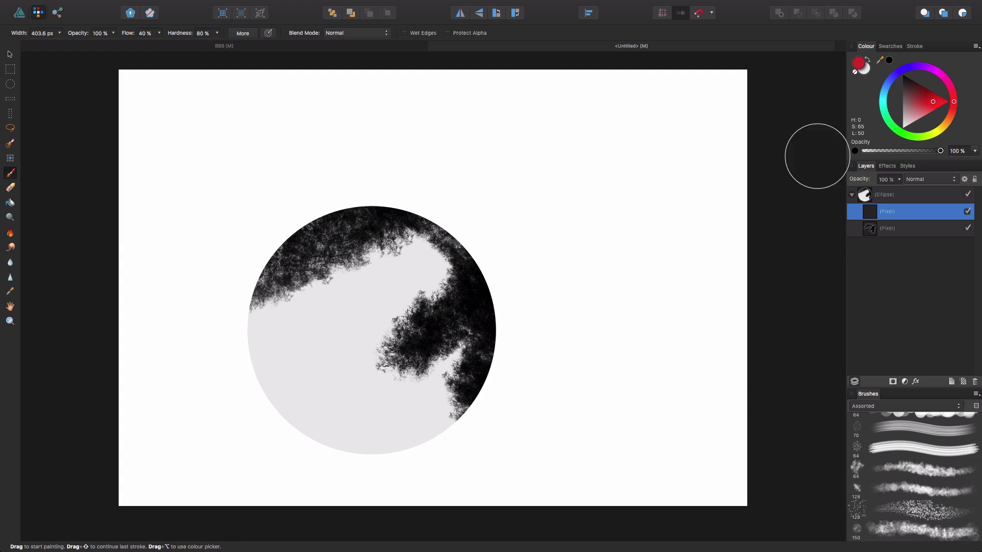
{"action": "mouse_move", "coordinate": [409, 268]}
{"action": "left_mouse_down"}
{"action": "mouse_move", "coordinate": [138, 309]}
{"action": "mouse_move", "coordinate": [214, 340]}
{"action": "left_mouse_up"}
{"action": "mouse_move", "coordinate": [291, 384]}
{"action": "left_mouse_down"}
{"action": "mouse_move", "coordinate": [248, 427]}
{"action": "mouse_move", "coordinate": [326, 472]}
{"action": "mouse_move", "coordinate": [463, 458]}
{"action": "mouse_move", "coordinate": [432, 461]}
{"action": "mouse_move", "coordinate": [230, 412]}
{"action": "mouse_move", "coordinate": [217, 351]}
{"action": "left_mouse_up"}
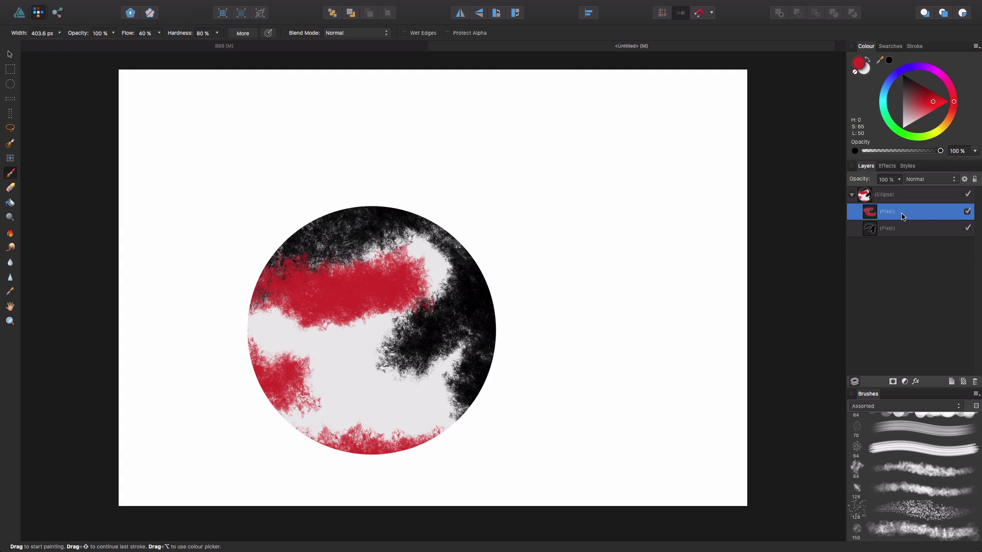
Delete the red pixel layer, then move the black pixel layer out of the Ellipse and delete it too.
{"action": "key", "text": "Delete"}
{"action": "key", "text": "super+bracketleft"}
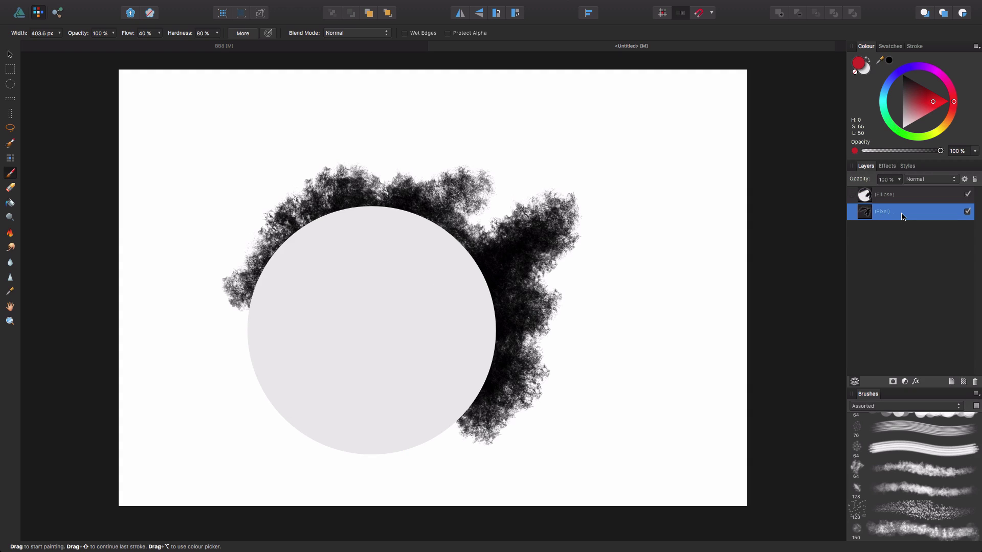
{"action": "key", "text": "super+bracketright"}
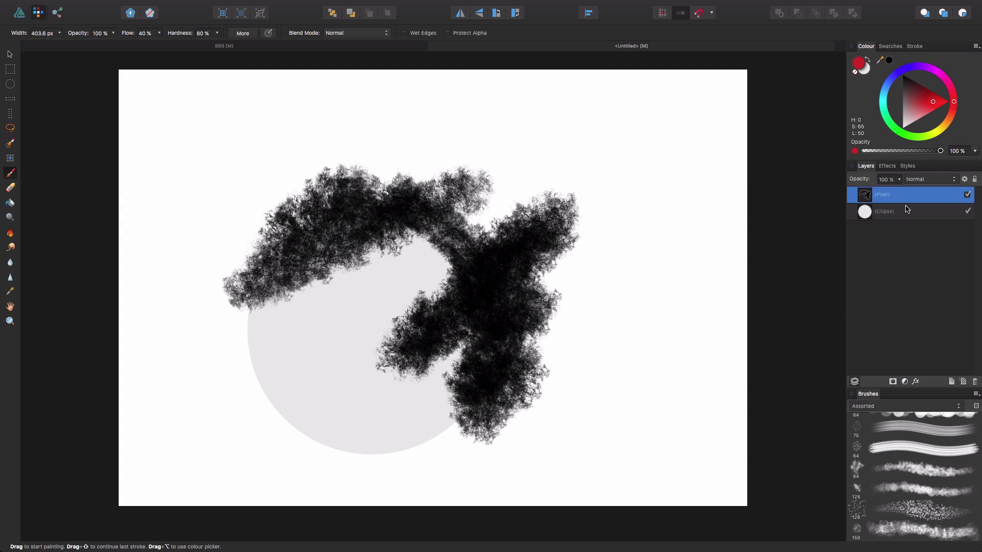
{"action": "key", "text": "Delete"}
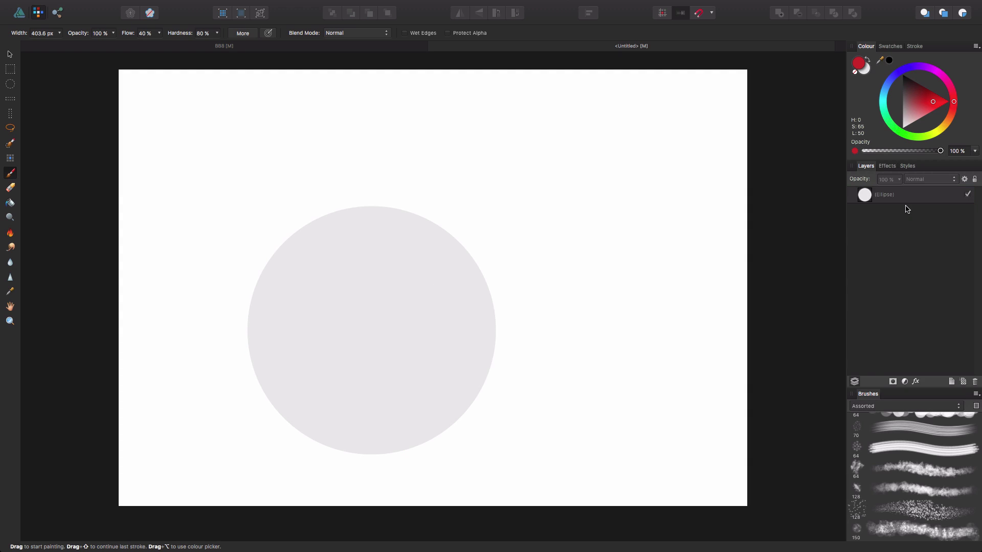
Create an empty pixel layer clipped inside the Ellipse and another empty pixel layer above the Ellipse.
{"action": "left_click", "coordinate": [962, 383]}
{"action": "left_click_drag", "start_coordinate": [905, 197], "coordinate": [903, 221]}
{"action": "scroll", "coordinate": [901, 439], "scroll_direction": "up", "scroll_amount": 10}
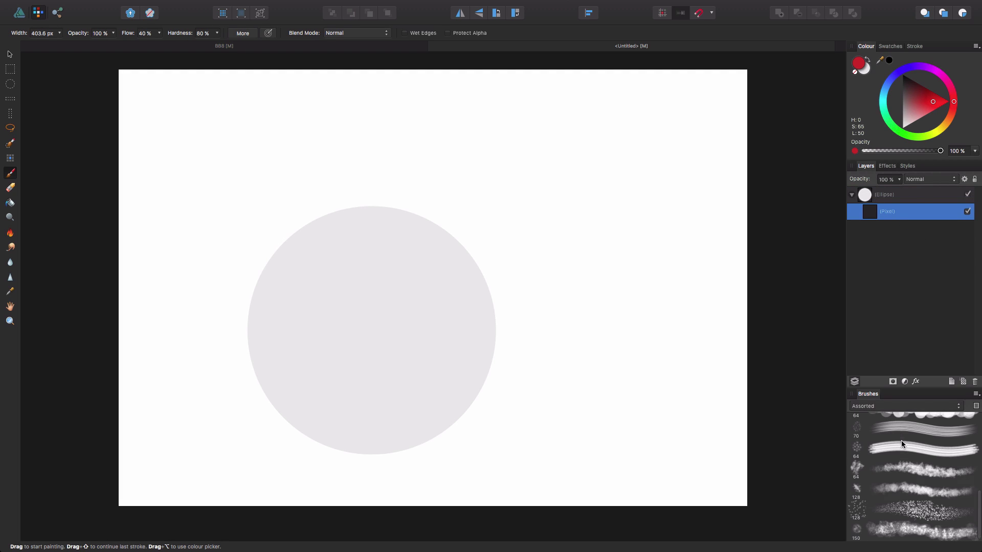
{"action": "left_click", "coordinate": [919, 194]}
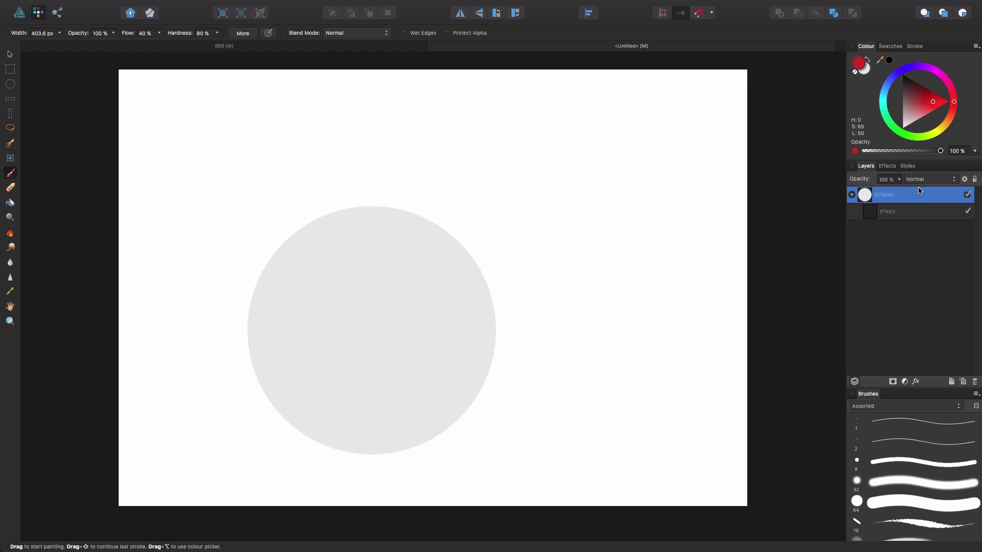
{"action": "left_click", "coordinate": [962, 383]}
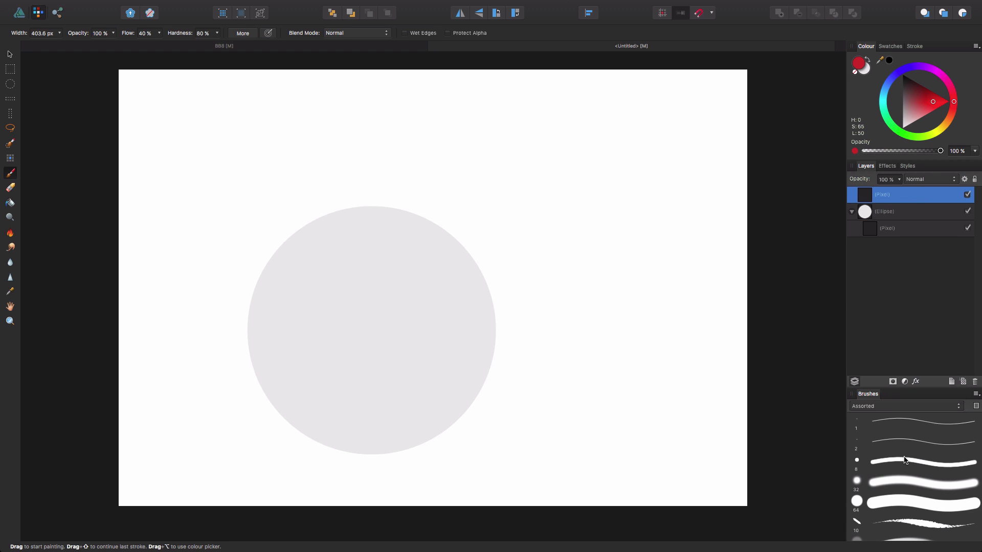
Sketch a small red light source at the page's upper right and an arrow from it into the circle, using the 16 px brush.
{"action": "scroll", "coordinate": [924, 527], "scroll_direction": "down", "scroll_amount": 2}
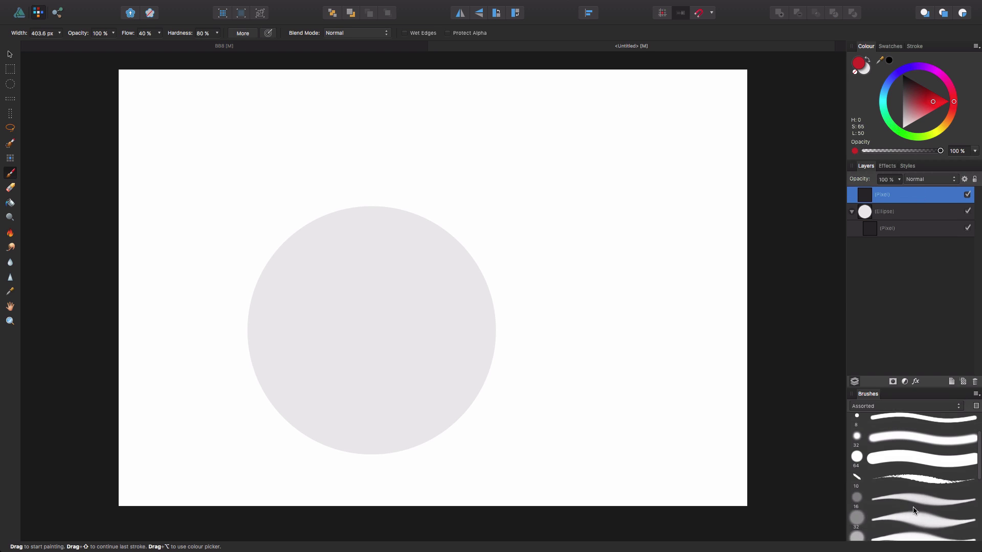
{"action": "left_click", "coordinate": [921, 497]}
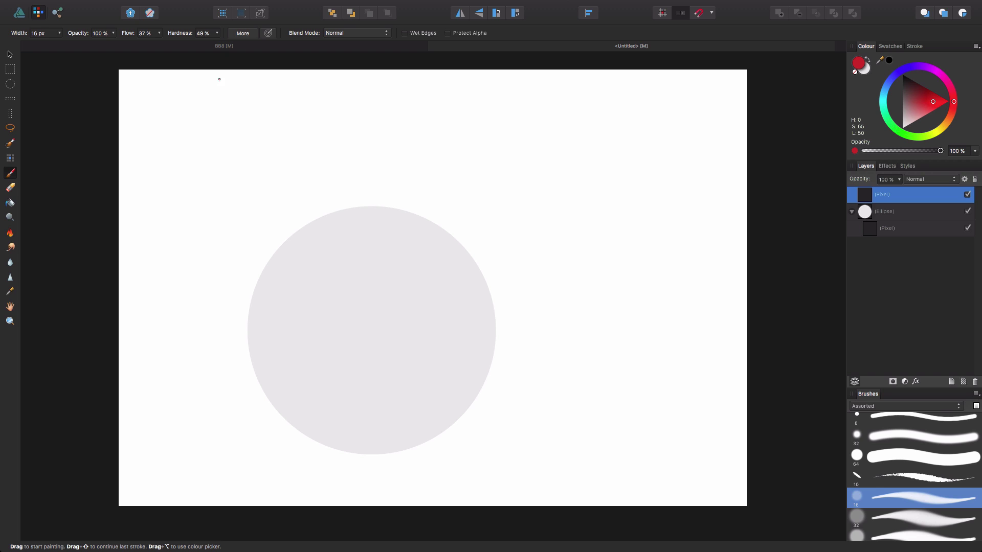
{"action": "left_click", "coordinate": [225, 46]}
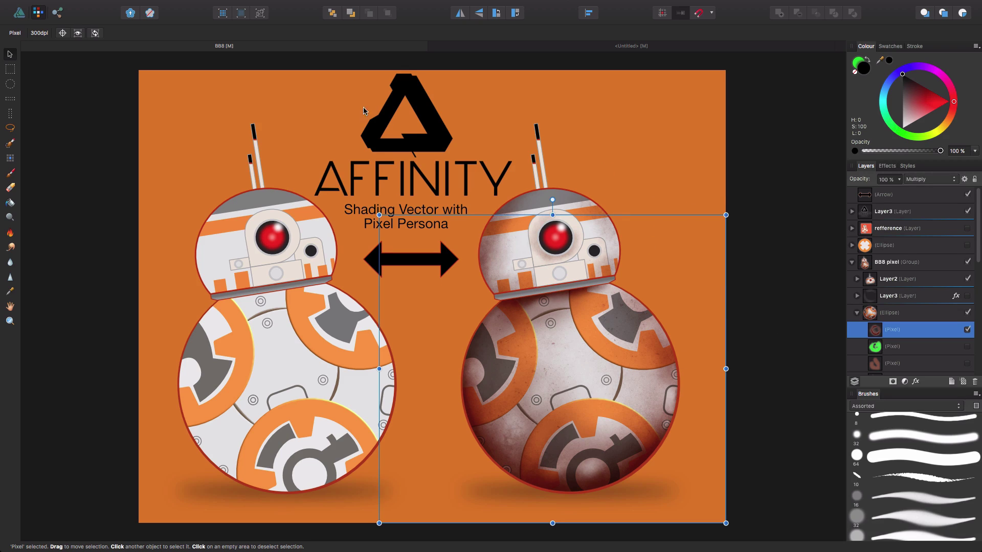
{"action": "left_click", "coordinate": [642, 46]}
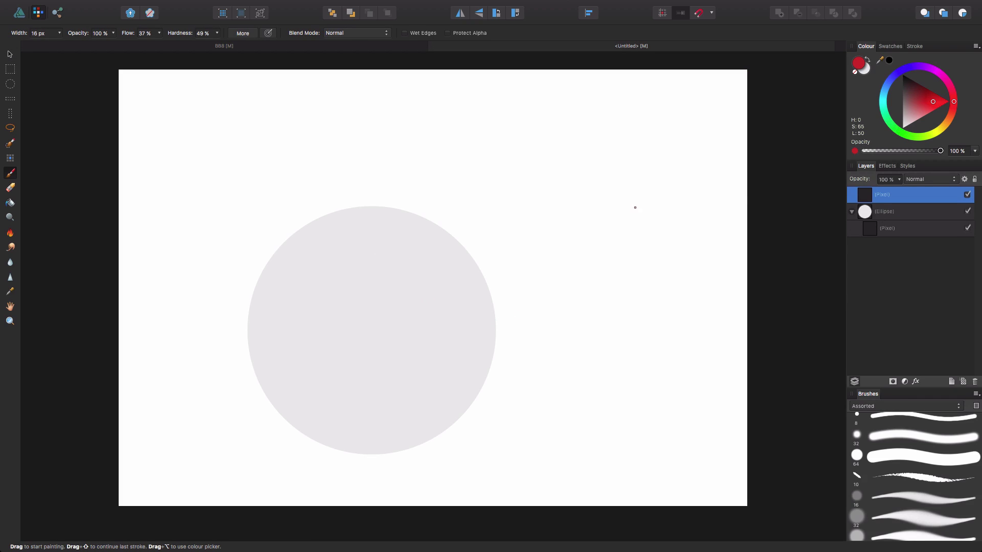
{"action": "scroll", "coordinate": [570, 285], "scroll_direction": "up", "scroll_amount": 2}
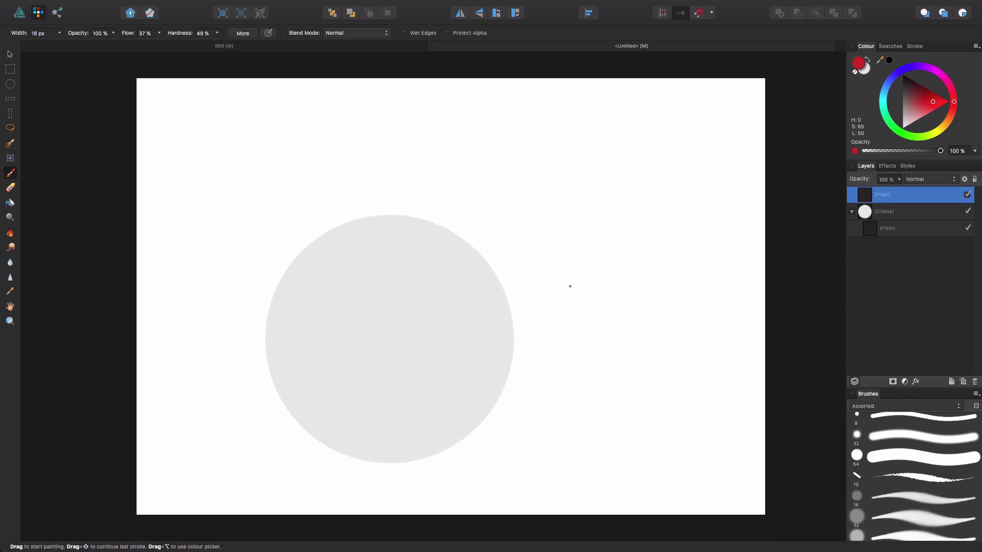
{"action": "scroll", "coordinate": [607, 300], "scroll_direction": "down", "scroll_amount": 3, "text": "ctrl"}
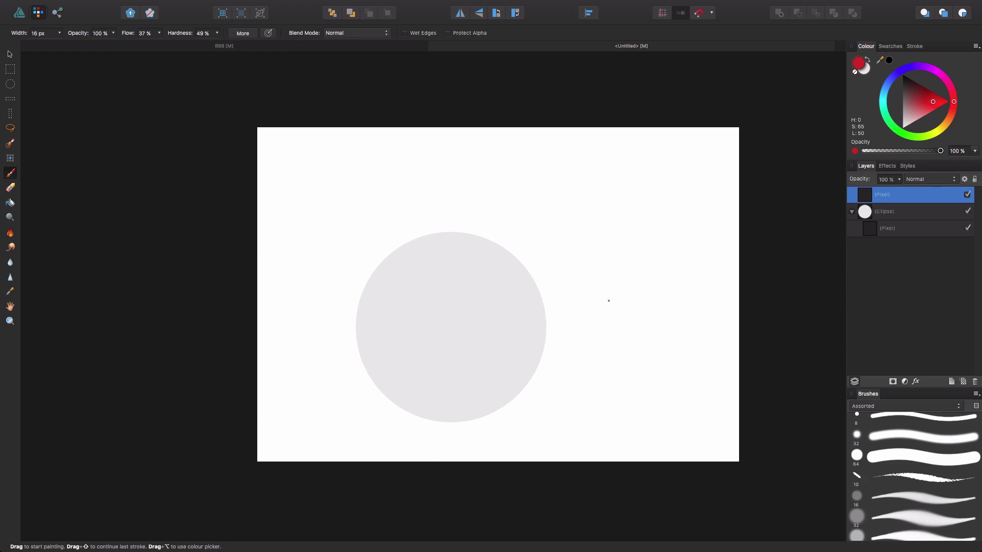
{"action": "mouse_move", "coordinate": [632, 174]}
{"action": "left_mouse_down"}
{"action": "mouse_move", "coordinate": [625, 197]}
{"action": "mouse_move", "coordinate": [633, 175]}
{"action": "left_mouse_up"}
{"action": "mouse_move", "coordinate": [626, 199]}
{"action": "left_mouse_down"}
{"action": "mouse_move", "coordinate": [503, 301]}
{"action": "mouse_move", "coordinate": [525, 295]}
{"action": "left_mouse_up"}
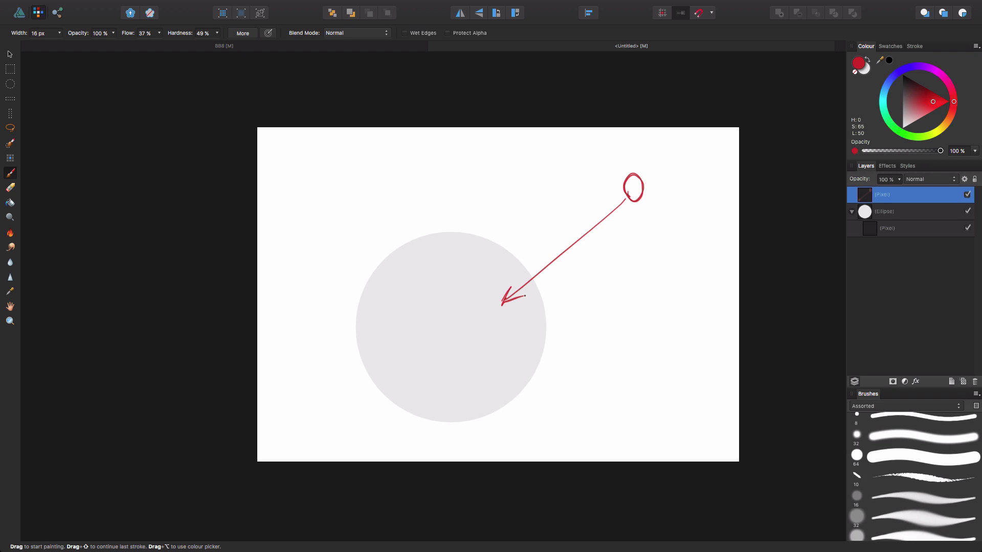
Sketch more red light rays from the source to the circle's top, right side and lower edge, with strokes bouncing off its surface.
{"action": "left_click_drag", "start_coordinate": [620, 193], "coordinate": [482, 246]}
{"action": "mouse_move", "coordinate": [628, 211]}
{"action": "left_mouse_down"}
{"action": "mouse_move", "coordinate": [527, 418]}
{"action": "mouse_move", "coordinate": [516, 408]}
{"action": "mouse_move", "coordinate": [504, 427]}
{"action": "mouse_move", "coordinate": [509, 417]}
{"action": "left_mouse_up"}
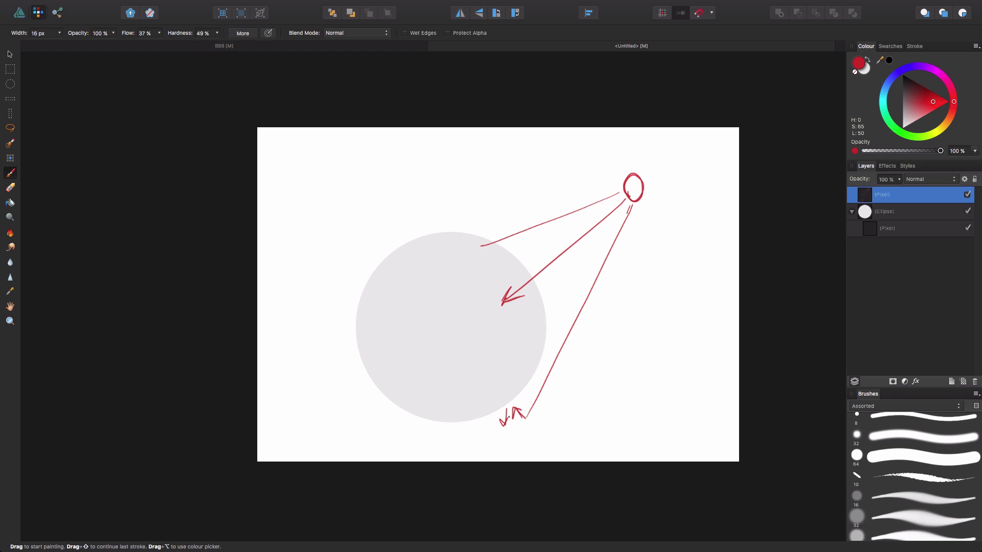
{"action": "mouse_move", "coordinate": [620, 196]}
{"action": "left_mouse_down"}
{"action": "mouse_move", "coordinate": [490, 281]}
{"action": "mouse_move", "coordinate": [550, 224]}
{"action": "left_mouse_up"}
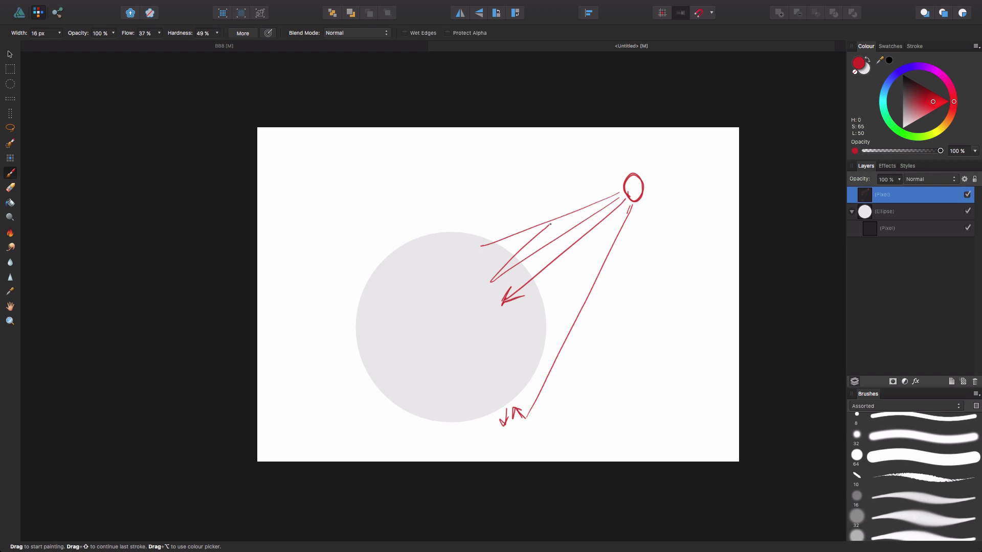
{"action": "left_click_drag", "start_coordinate": [627, 200], "coordinate": [527, 309]}
{"action": "left_click_drag", "start_coordinate": [526, 309], "coordinate": [611, 268]}
{"action": "mouse_move", "coordinate": [624, 184]}
{"action": "left_mouse_down"}
{"action": "mouse_move", "coordinate": [479, 245]}
{"action": "mouse_move", "coordinate": [501, 217]}
{"action": "left_mouse_up"}
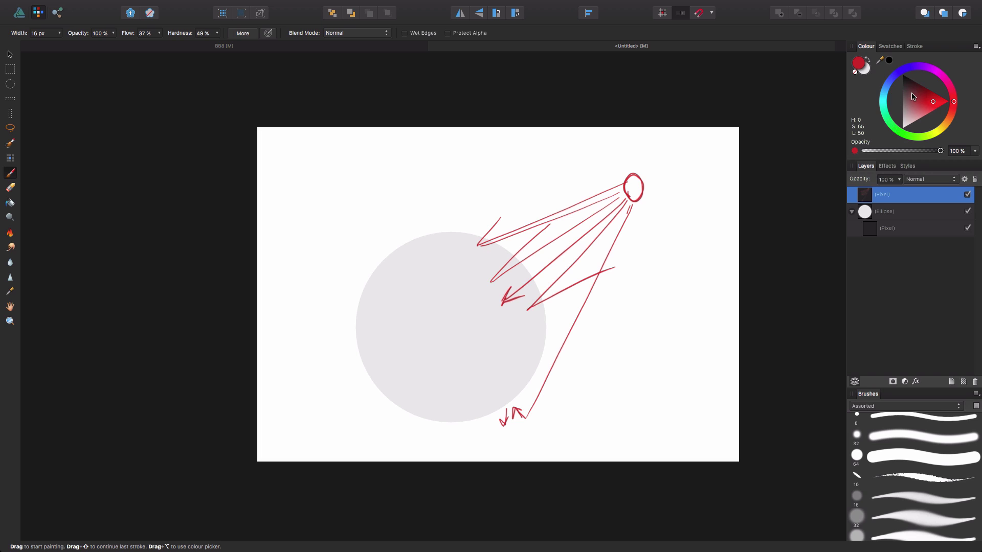
Set up a soft dark grey brush, 1028.3 px wide with 33% hardness and 10% opacity, on the pixel layer inside the Ellipse.
{"action": "left_click_drag", "start_coordinate": [901, 98], "coordinate": [902, 86]}
{"action": "left_click", "coordinate": [896, 231]}
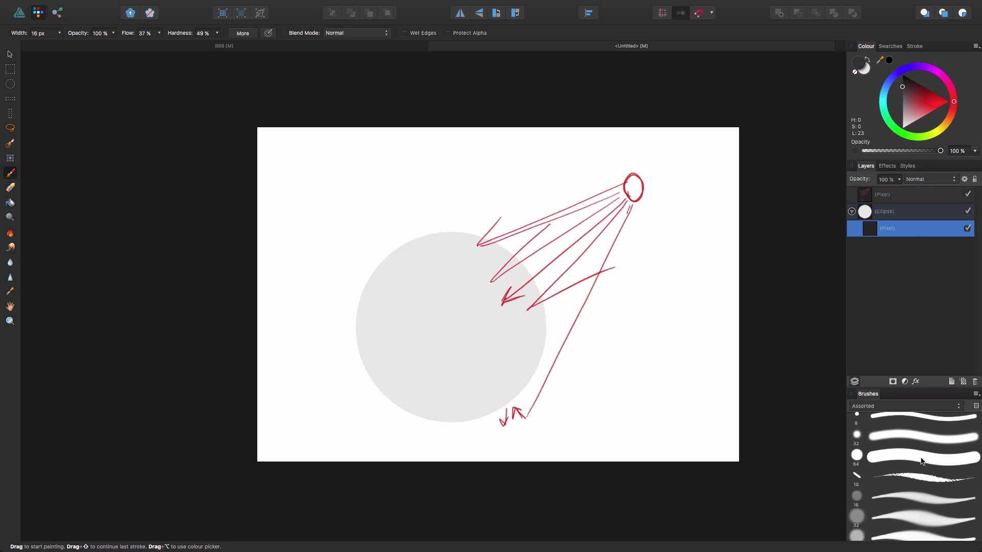
{"action": "left_click", "coordinate": [890, 437]}
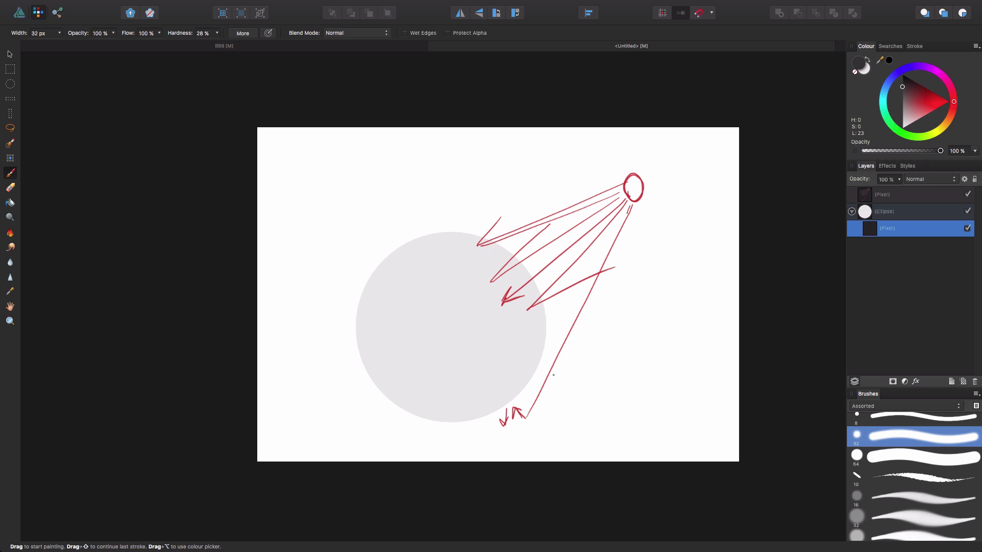
{"action": "mouse_move", "coordinate": [521, 359]}
{"action": "left_mouse_down"}
{"action": "mouse_move", "coordinate": [552, 353]}
{"action": "mouse_move", "coordinate": [569, 358]}
{"action": "mouse_move", "coordinate": [568, 368]}
{"action": "left_mouse_up"}
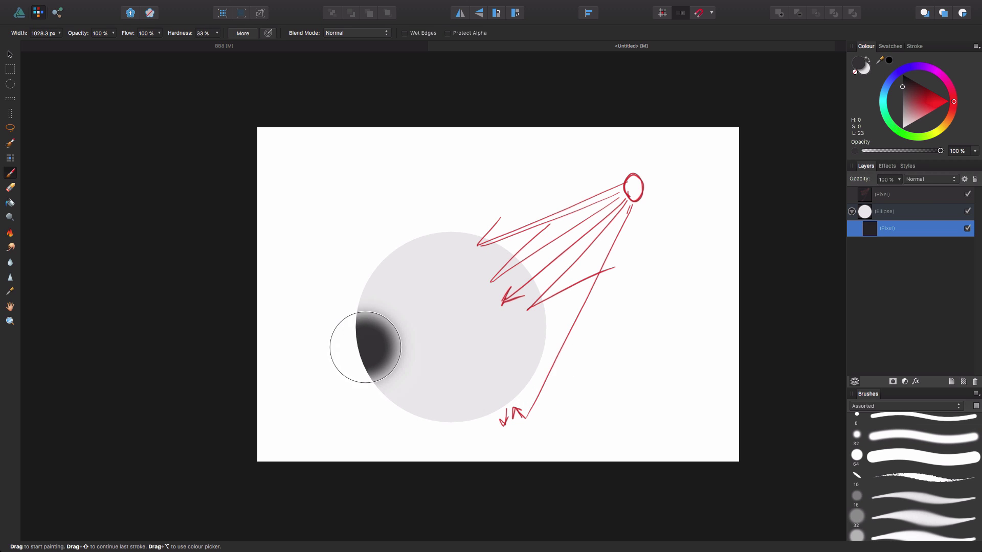
{"action": "key", "text": "super+z"}
{"action": "key", "text": "1"}
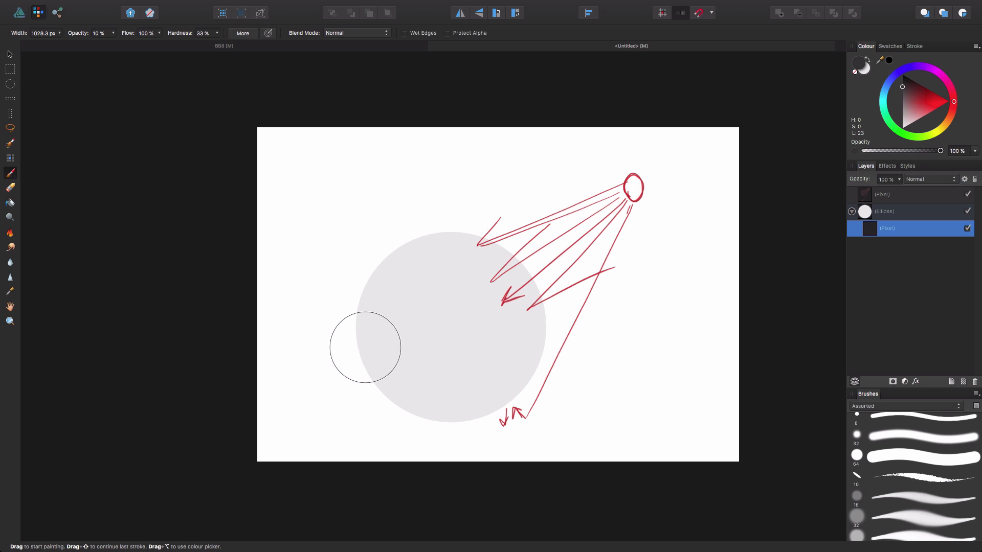
Undo the trial stroke, then paint soft dark grey shading along the circle's left and lower-left edge, away from the light source.
{"action": "left_click_drag", "start_coordinate": [386, 270], "coordinate": [377, 300]}
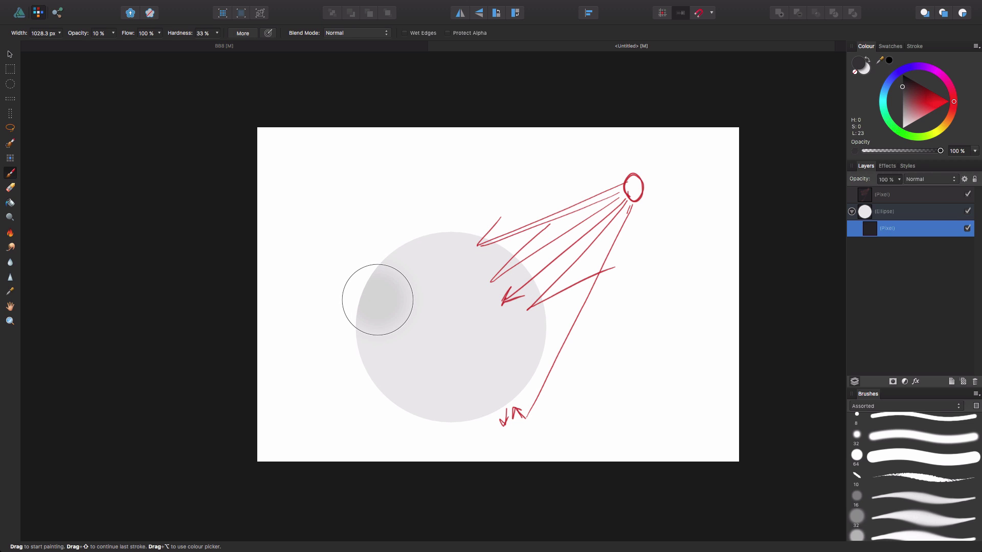
{"action": "key", "text": "super+z"}
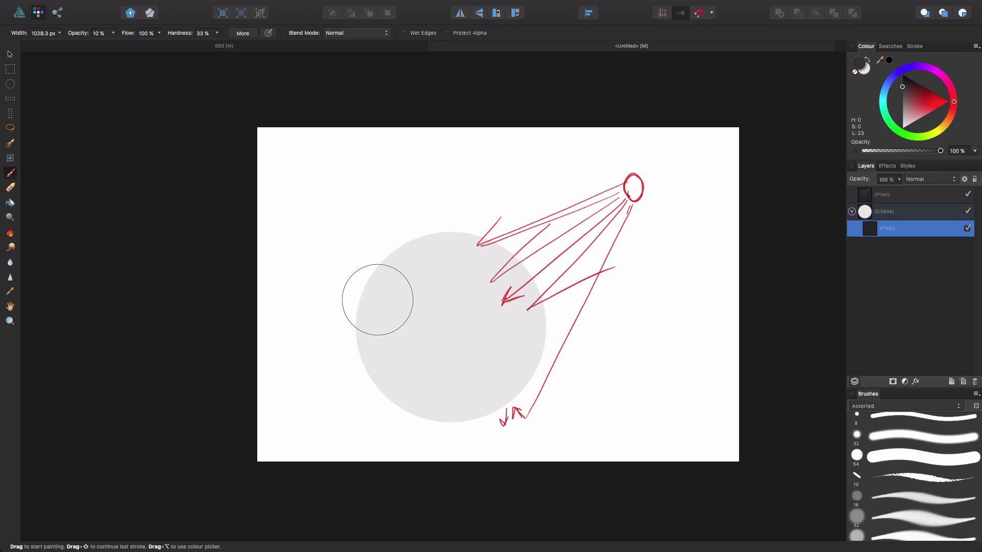
{"action": "mouse_move", "coordinate": [378, 299]}
{"action": "left_mouse_down"}
{"action": "mouse_move", "coordinate": [404, 251]}
{"action": "mouse_move", "coordinate": [355, 377]}
{"action": "mouse_move", "coordinate": [371, 317]}
{"action": "mouse_move", "coordinate": [458, 419]}
{"action": "mouse_move", "coordinate": [365, 312]}
{"action": "mouse_move", "coordinate": [454, 423]}
{"action": "mouse_move", "coordinate": [361, 333]}
{"action": "left_mouse_up"}
{"action": "left_click_drag", "start_coordinate": [340, 235], "coordinate": [368, 412]}
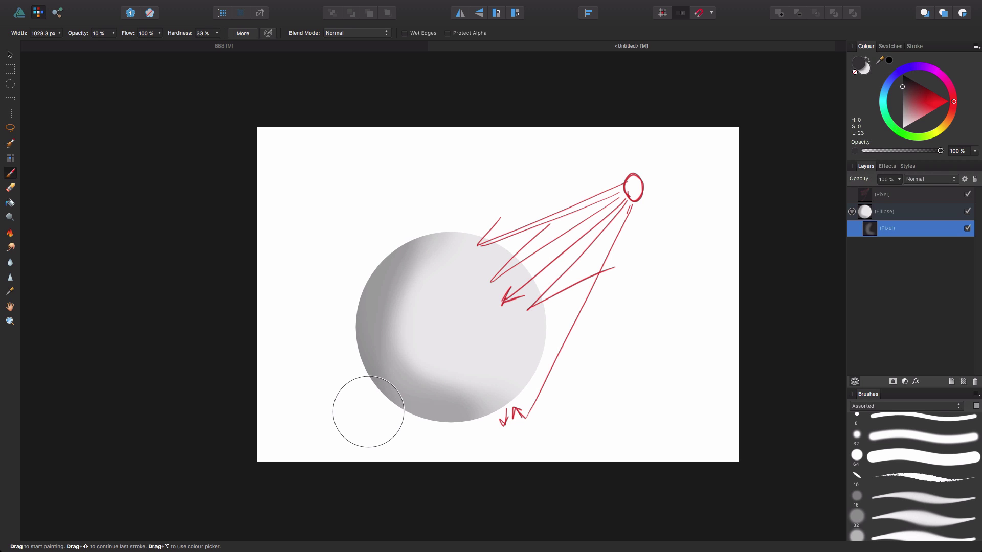
Reduce the brush to 456.3 px and deepen the shading along the circle's left edge and around its bottom to the lower right.
{"action": "key", "text": "bracketleft"}
{"action": "key", "text": "bracketleft"}
{"action": "key", "text": "bracketleft"}
{"action": "key", "text": "bracketleft"}
{"action": "key", "text": "bracketleft"}
{"action": "key", "text": "bracketleft"}
{"action": "key", "text": "bracketleft"}
{"action": "key", "text": "bracketleft"}
{"action": "mouse_move", "coordinate": [379, 275]}
{"action": "left_mouse_down"}
{"action": "mouse_move", "coordinate": [397, 413]}
{"action": "mouse_move", "coordinate": [464, 436]}
{"action": "left_mouse_up"}
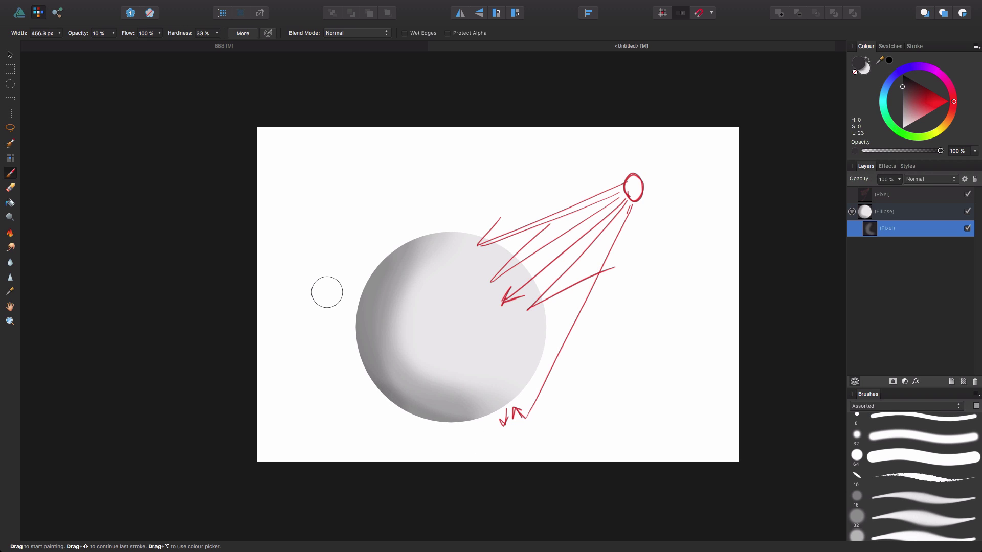
{"action": "mouse_move", "coordinate": [327, 293]}
{"action": "left_mouse_down"}
{"action": "mouse_move", "coordinate": [377, 406]}
{"action": "mouse_move", "coordinate": [432, 423]}
{"action": "mouse_move", "coordinate": [513, 418]}
{"action": "mouse_move", "coordinate": [527, 401]}
{"action": "left_mouse_up"}
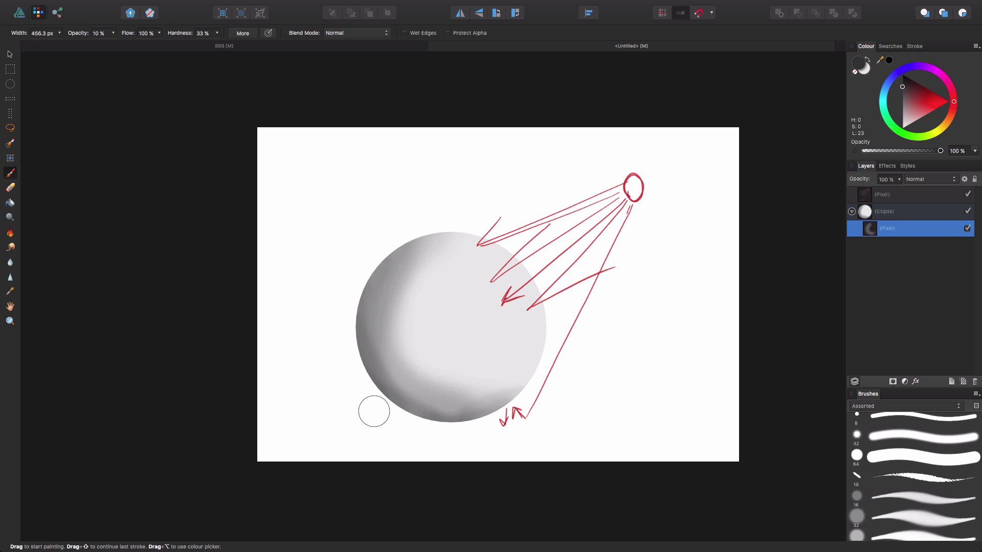
Enlarge the brush to 798 px, lower its opacity to 4%, and blend the shading along the circle's lower edge.
{"action": "key", "text": "bracketright"}
{"action": "key", "text": "bracketright"}
{"action": "key", "text": "bracketright"}
{"action": "left_click", "coordinate": [113, 33]}
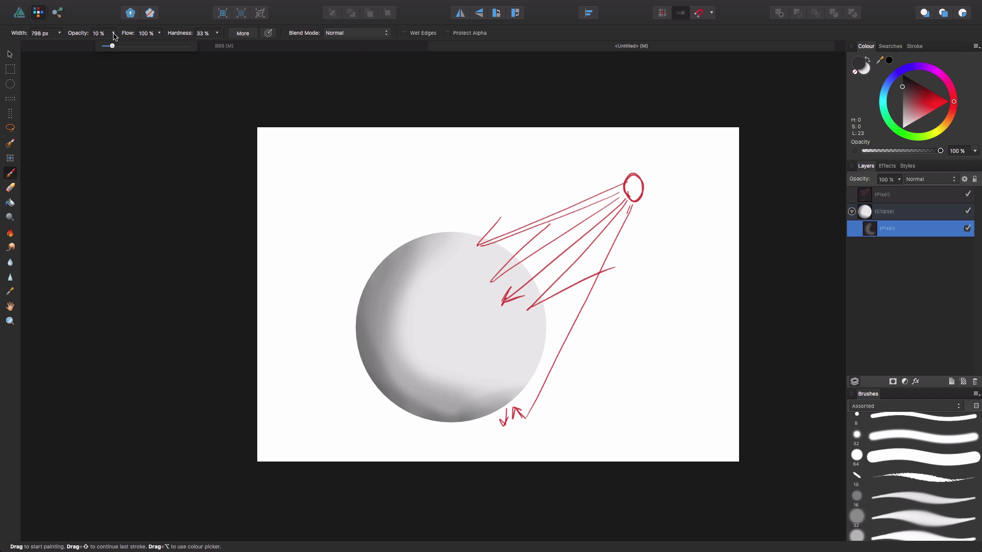
{"action": "left_click_drag", "start_coordinate": [112, 46], "coordinate": [106, 49]}
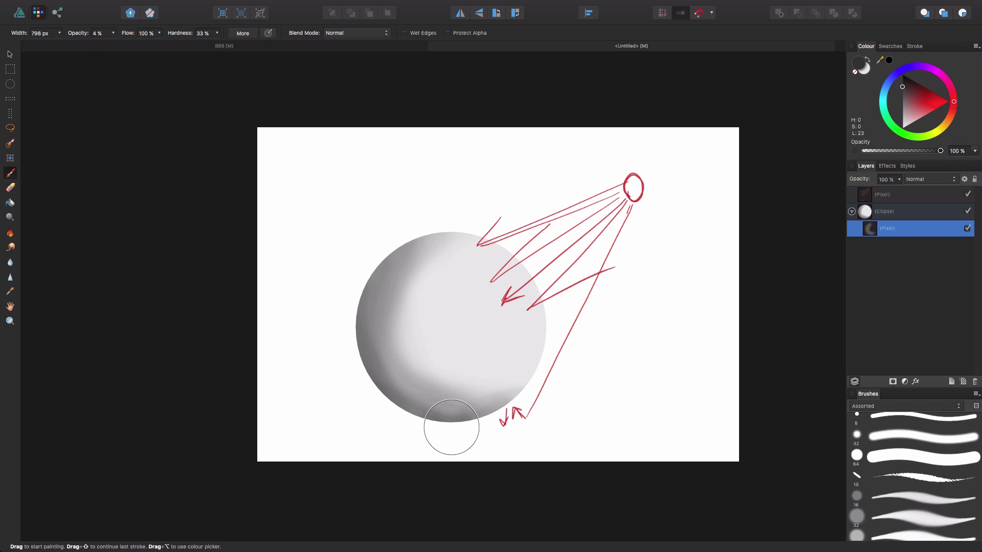
Enlarge the brush to 2122.8 px and build up broad, faint shading across the circle, keeping the area facing the light source bright.
{"action": "mouse_move", "coordinate": [451, 427]}
{"action": "left_mouse_down"}
{"action": "mouse_move", "coordinate": [504, 427]}
{"action": "mouse_move", "coordinate": [516, 382]}
{"action": "left_mouse_up"}
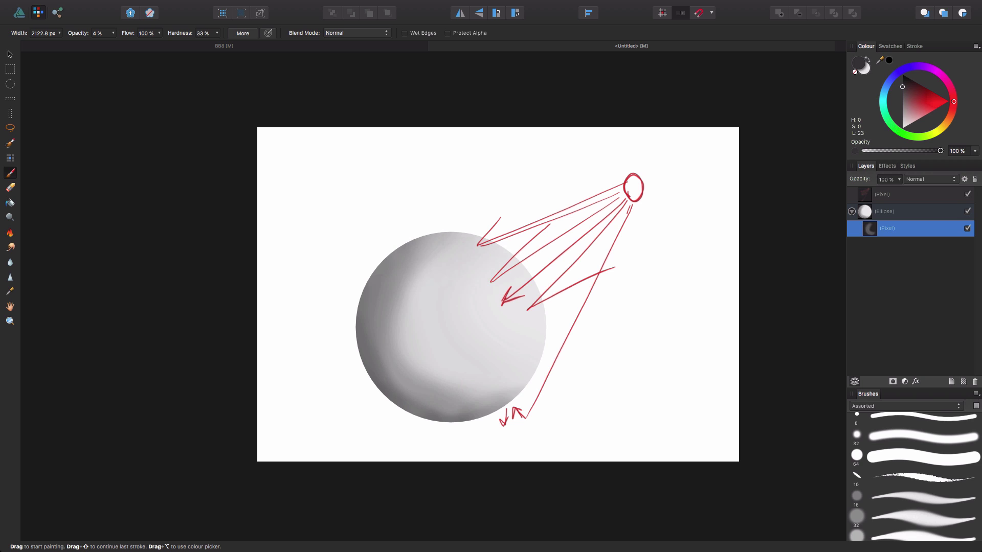
{"action": "left_click_drag", "start_coordinate": [461, 404], "coordinate": [522, 358]}
{"action": "left_click_drag", "start_coordinate": [461, 404], "coordinate": [517, 358]}
{"action": "left_click_drag", "start_coordinate": [425, 271], "coordinate": [475, 235]}
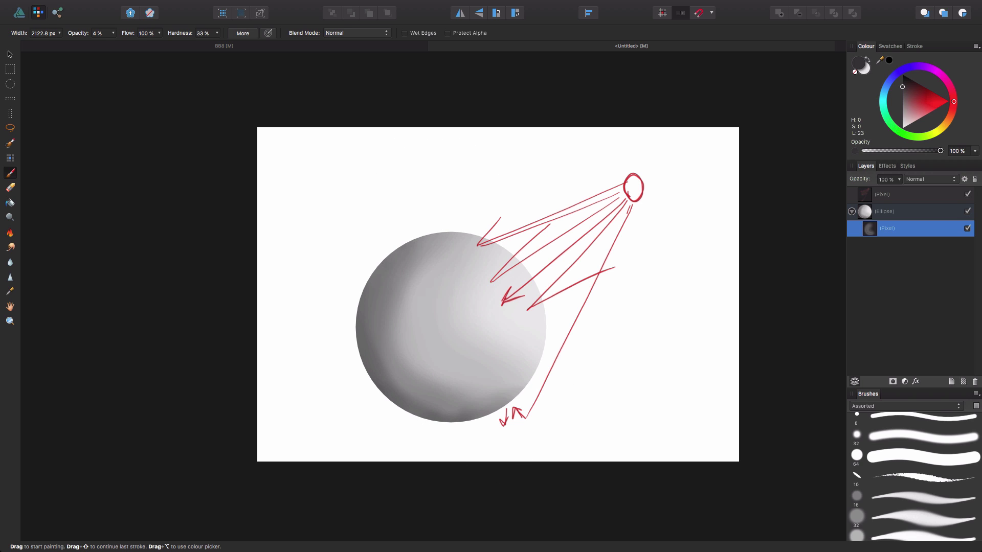
{"action": "mouse_move", "coordinate": [517, 399]}
{"action": "left_mouse_down"}
{"action": "mouse_move", "coordinate": [460, 332]}
{"action": "mouse_move", "coordinate": [486, 327]}
{"action": "left_mouse_up"}
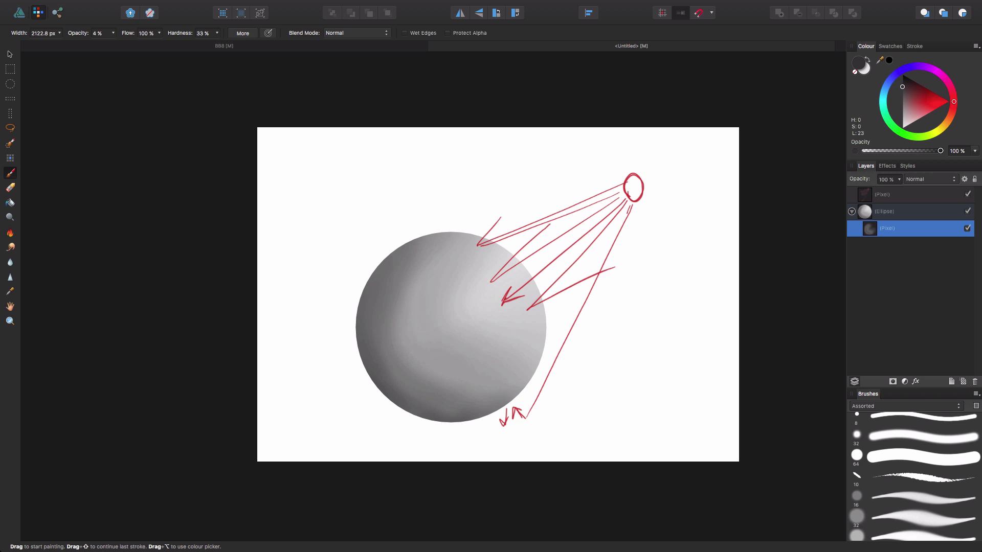
{"action": "left_click_drag", "start_coordinate": [578, 358], "coordinate": [566, 327]}
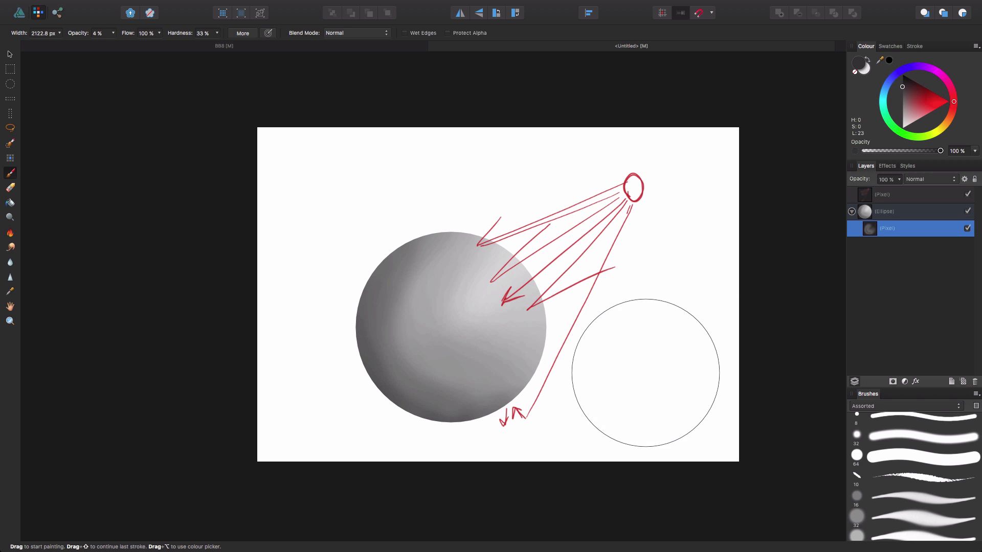
{"action": "left_click_drag", "start_coordinate": [608, 352], "coordinate": [565, 352]}
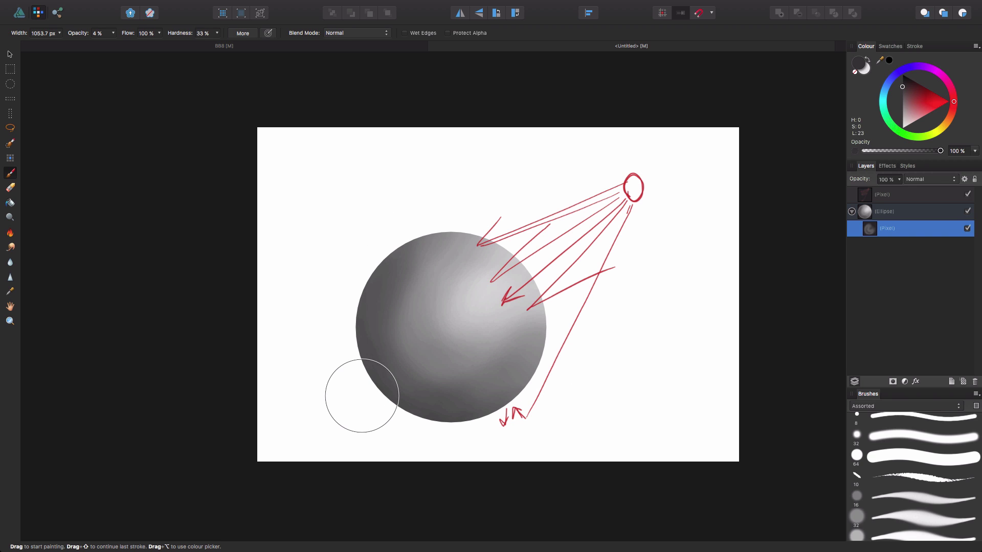
Darken the circle's lower-left rim with a 357.1 px brush at 30% opacity.
{"action": "scroll", "coordinate": [417, 296], "scroll_direction": "down", "scroll_amount": 1}
{"action": "mouse_move", "coordinate": [416, 297]}
{"action": "left_mouse_down"}
{"action": "mouse_move", "coordinate": [406, 307]}
{"action": "mouse_move", "coordinate": [411, 290]}
{"action": "mouse_move", "coordinate": [393, 290]}
{"action": "mouse_move", "coordinate": [404, 263]}
{"action": "mouse_move", "coordinate": [405, 295]}
{"action": "left_mouse_up"}
{"action": "scroll", "coordinate": [404, 294], "scroll_direction": "up", "scroll_amount": 3}
{"action": "scroll", "coordinate": [401, 309], "scroll_direction": "down", "scroll_amount": 1}
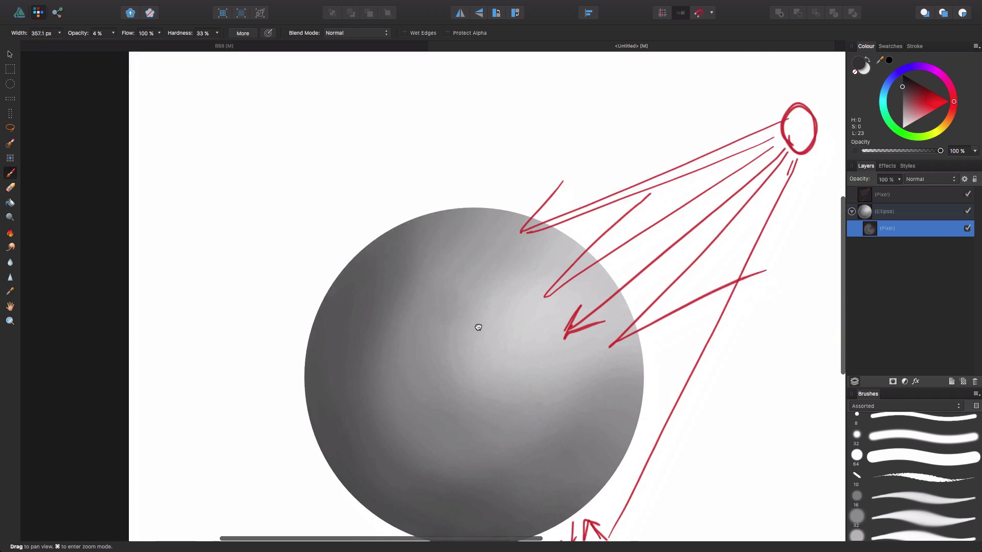
{"action": "left_click_drag", "start_coordinate": [478, 326], "coordinate": [428, 239]}
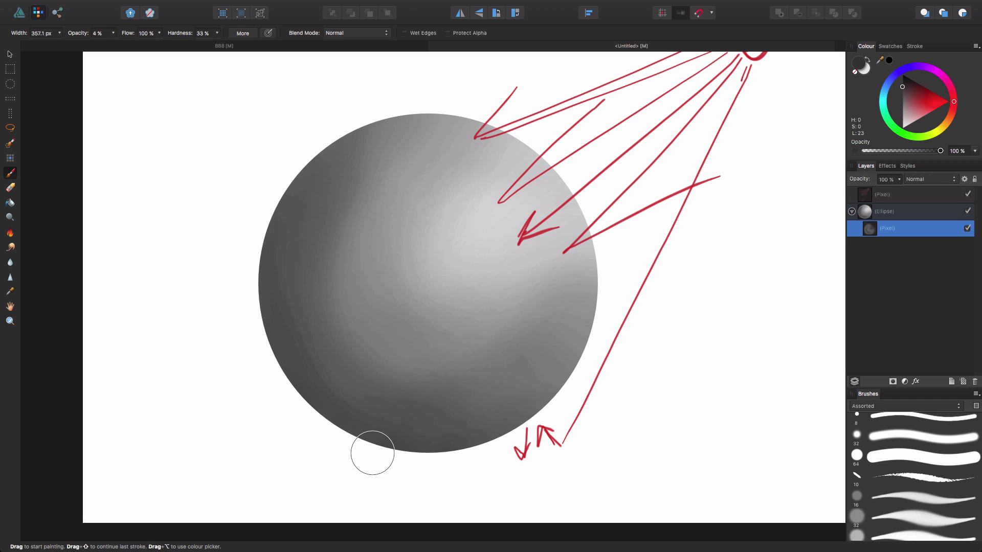
{"action": "key", "text": "3"}
{"action": "left_click_drag", "start_coordinate": [372, 452], "coordinate": [324, 425]}
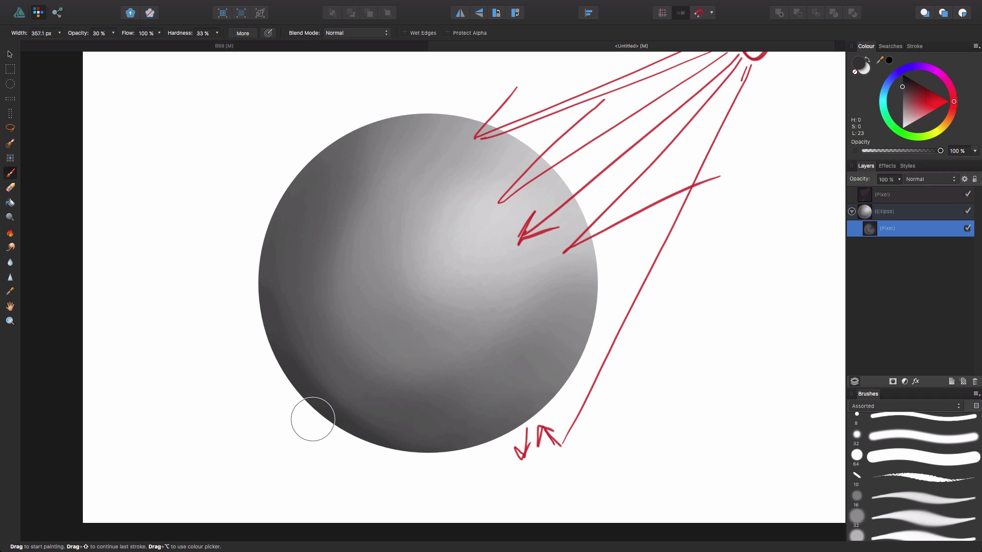
Deepen the shading around the circle's left, lower and right areas with a 1256.3 px brush at 10% opacity.
{"action": "scroll", "coordinate": [477, 294], "scroll_direction": "down", "scroll_amount": 3}
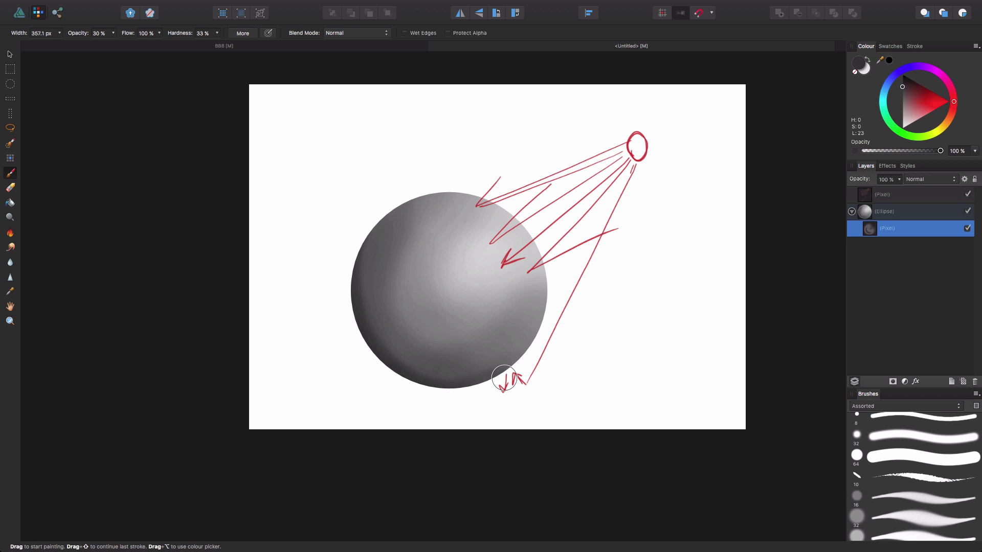
{"action": "key", "text": "bracketright"}
{"action": "key", "text": "bracketright"}
{"action": "key", "text": "bracketright"}
{"action": "key", "text": "bracketright"}
{"action": "key", "text": "bracketright"}
{"action": "key", "text": "bracketright"}
{"action": "key", "text": "bracketright"}
{"action": "key", "text": "bracketright"}
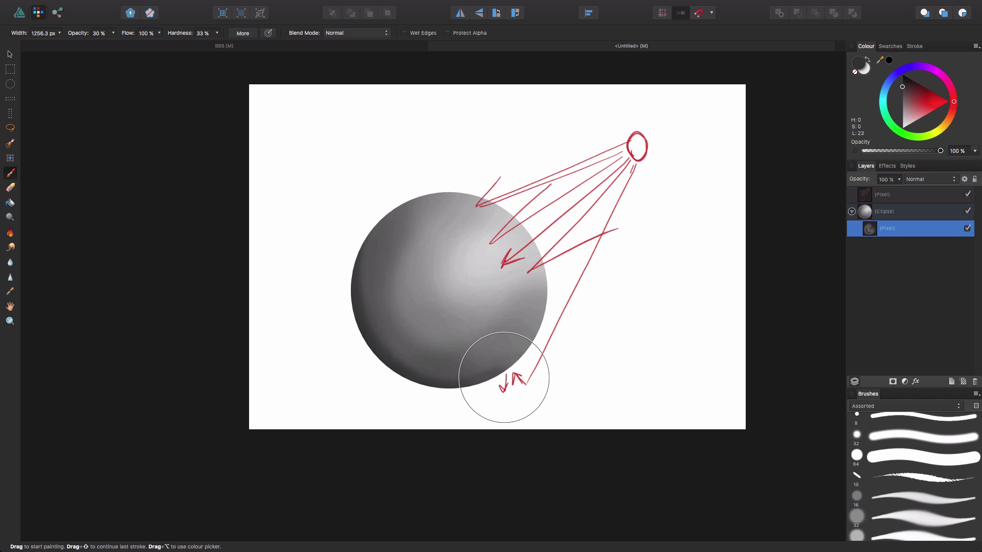
{"action": "scroll", "coordinate": [504, 378], "scroll_direction": "left", "scroll_amount": 3}
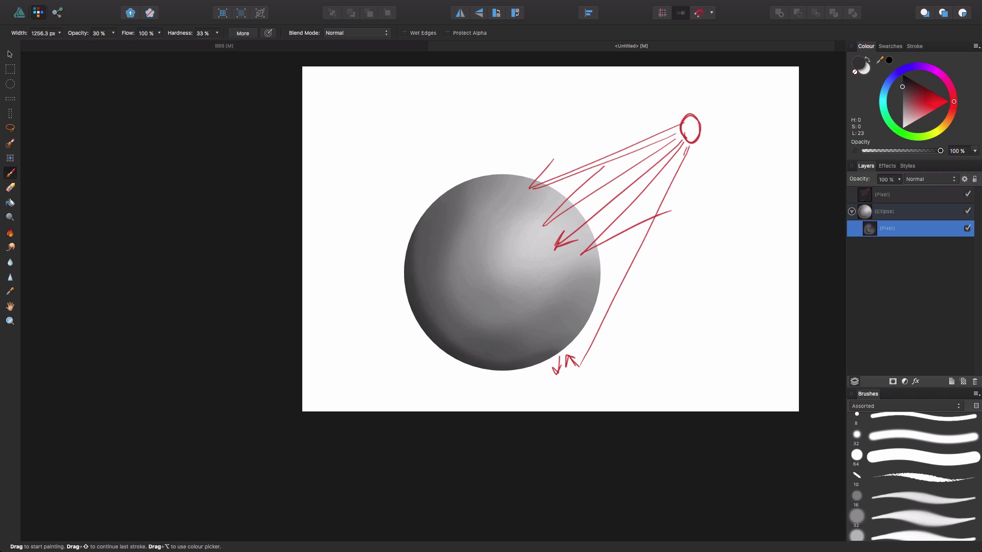
{"action": "mouse_move", "coordinate": [381, 241]}
{"action": "left_mouse_down"}
{"action": "mouse_move", "coordinate": [505, 385]}
{"action": "mouse_move", "coordinate": [487, 358]}
{"action": "mouse_move", "coordinate": [545, 370]}
{"action": "mouse_move", "coordinate": [576, 350]}
{"action": "mouse_move", "coordinate": [636, 274]}
{"action": "left_mouse_up"}
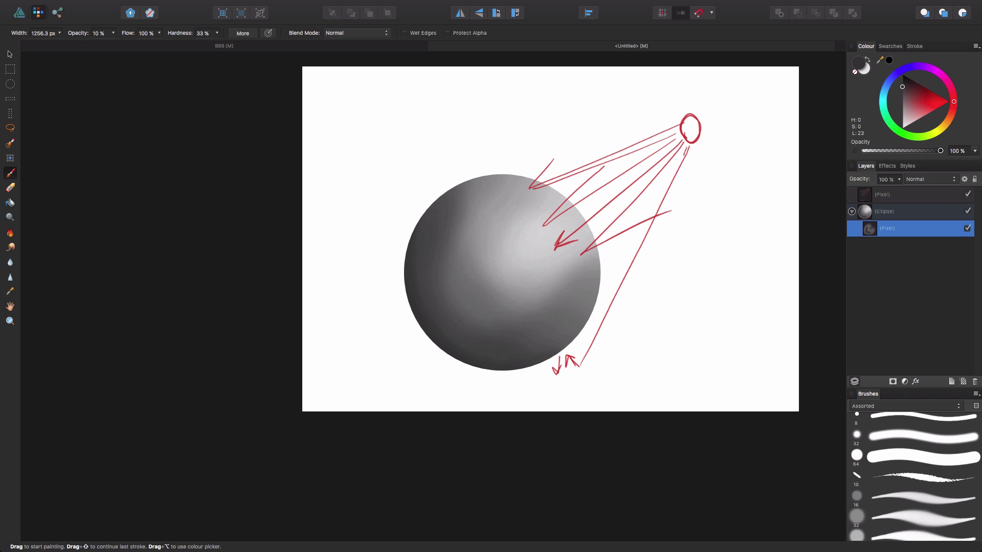
{"action": "mouse_move", "coordinate": [407, 198]}
{"action": "left_mouse_down"}
{"action": "mouse_move", "coordinate": [517, 355]}
{"action": "mouse_move", "coordinate": [566, 136]}
{"action": "mouse_move", "coordinate": [391, 285]}
{"action": "left_mouse_up"}
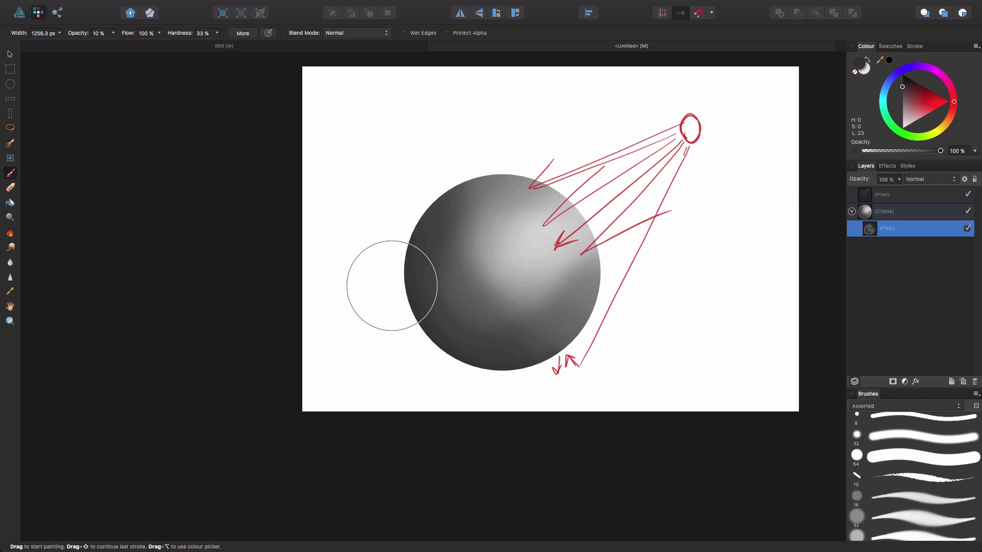
Paint a near-white highlight on the circle's upper-right area where the light rays hit, narrowing the brush to 508.9 px.
{"action": "left_click_drag", "start_coordinate": [917, 124], "coordinate": [897, 127]}
{"action": "mouse_move", "coordinate": [532, 219]}
{"action": "left_mouse_down"}
{"action": "mouse_move", "coordinate": [532, 236]}
{"action": "mouse_move", "coordinate": [525, 223]}
{"action": "left_mouse_up"}
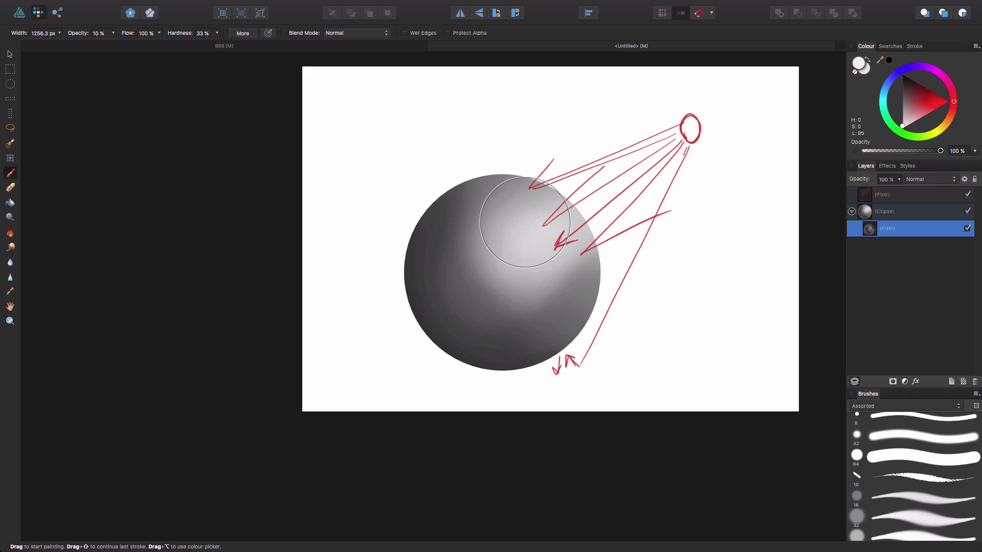
{"action": "key", "text": "bracketleft"}
{"action": "key", "text": "bracketleft"}
{"action": "key", "text": "bracketleft"}
{"action": "key", "text": "bracketleft"}
{"action": "key", "text": "bracketleft"}
{"action": "key", "text": "bracketleft"}
{"action": "key", "text": "bracketleft"}
{"action": "key", "text": "bracketleft"}
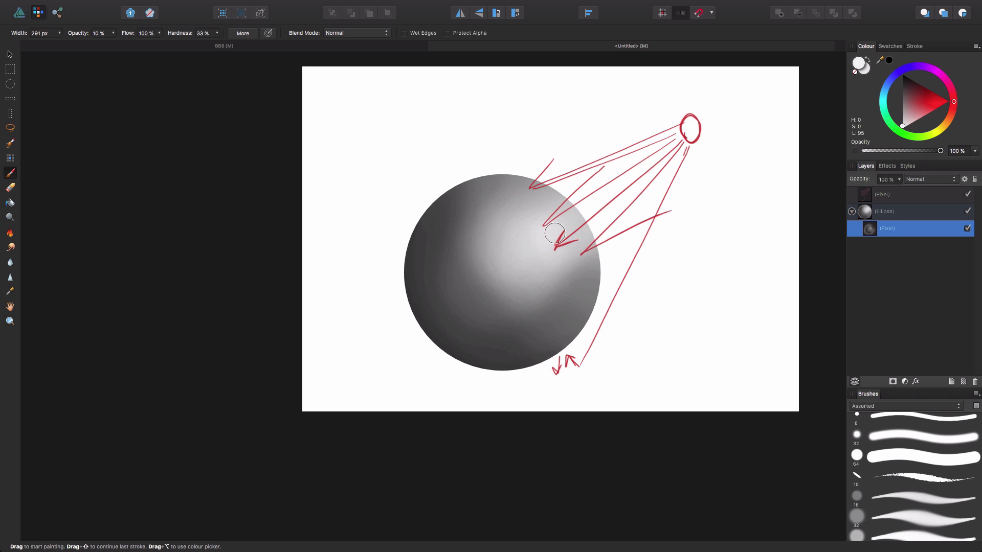
{"action": "key", "text": "bracketright"}
{"action": "key", "text": "bracketright"}
{"action": "key", "text": "bracketright"}
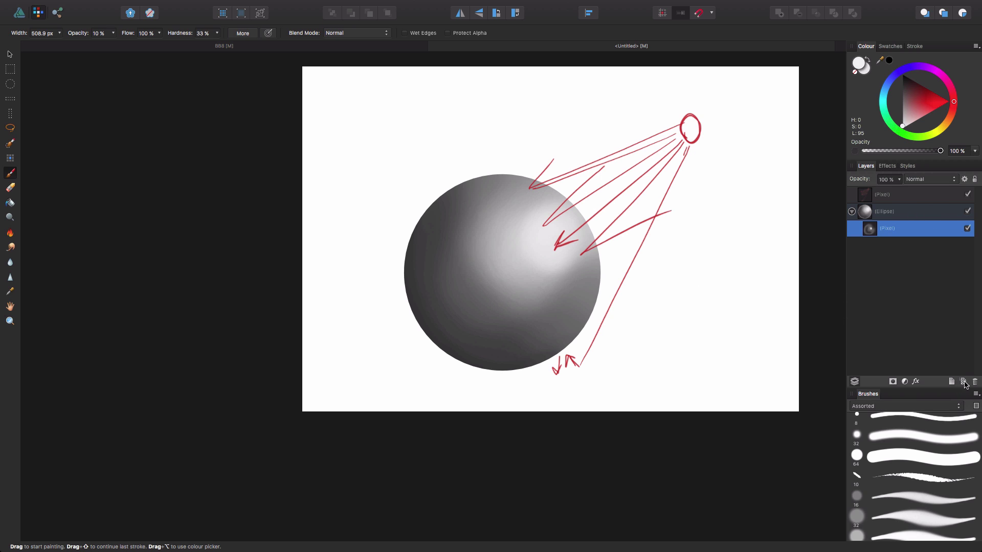
Discard an extra pixel layer inside the Ellipse, then add a regular layer and place it beneath the Ellipse.
{"action": "left_click", "coordinate": [964, 382]}
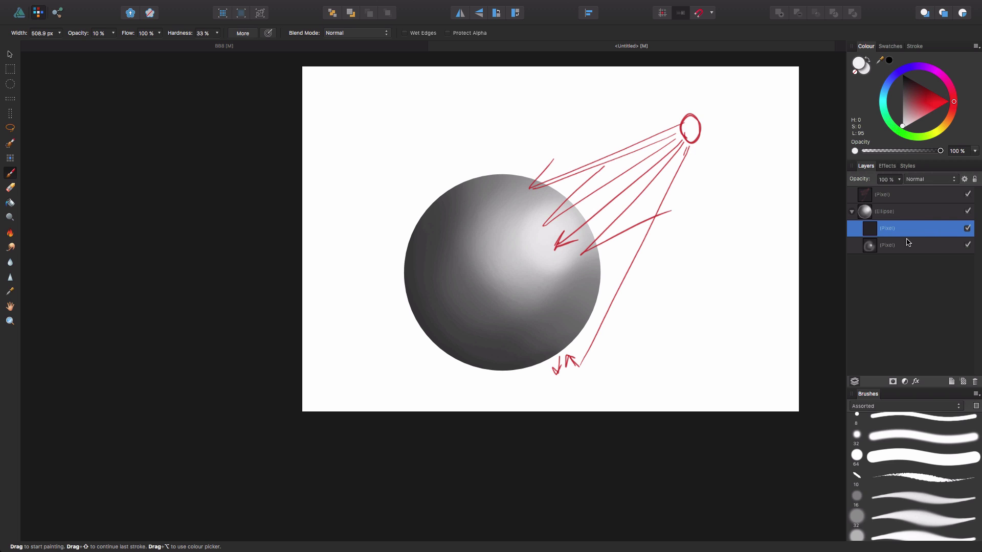
{"action": "key", "text": "Delete"}
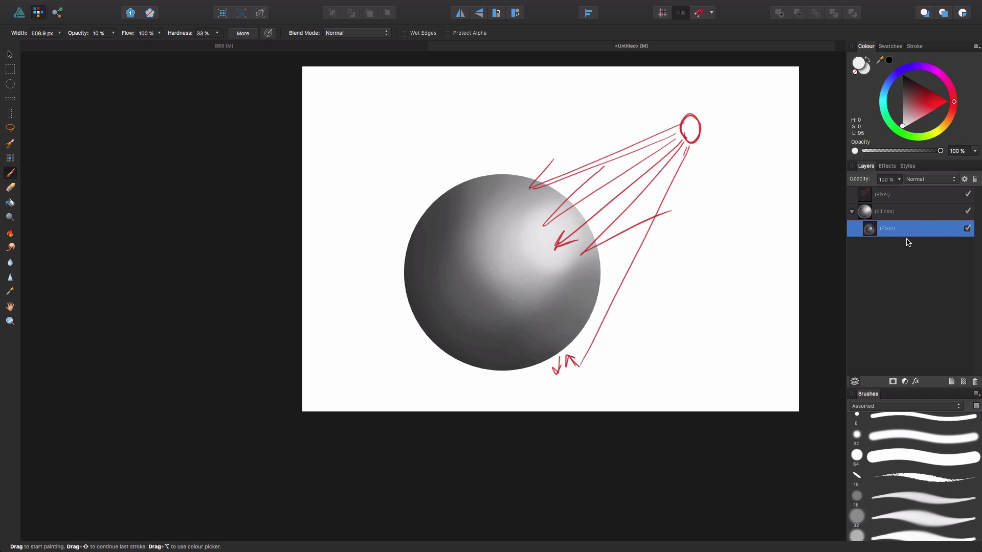
{"action": "left_click", "coordinate": [852, 213]}
{"action": "left_click", "coordinate": [907, 196]}
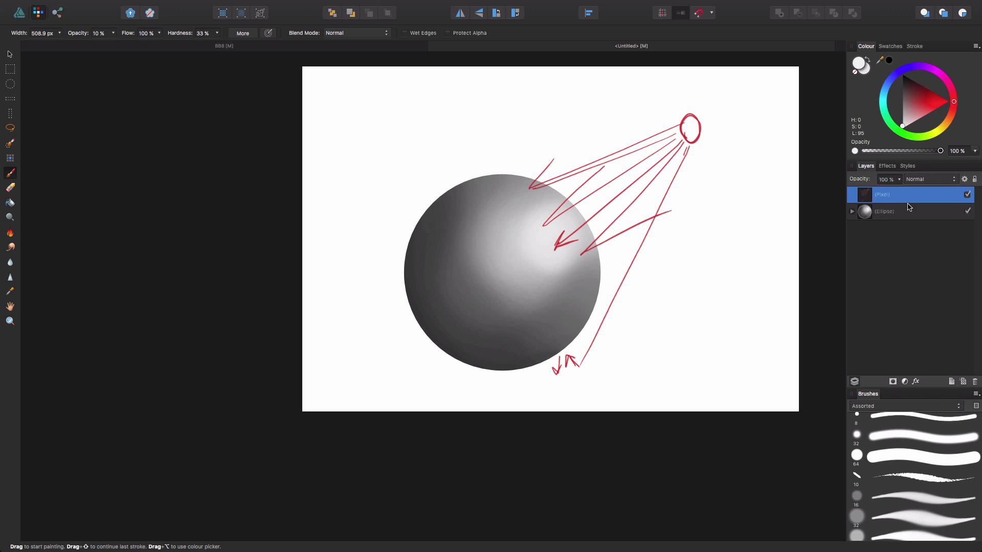
{"action": "left_click", "coordinate": [951, 382]}
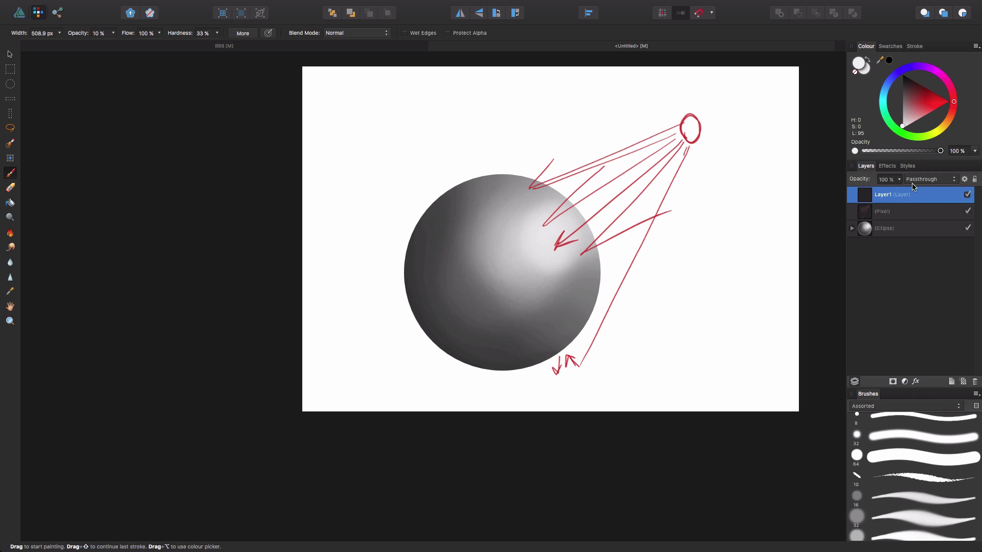
{"action": "left_click_drag", "start_coordinate": [910, 195], "coordinate": [903, 245]}
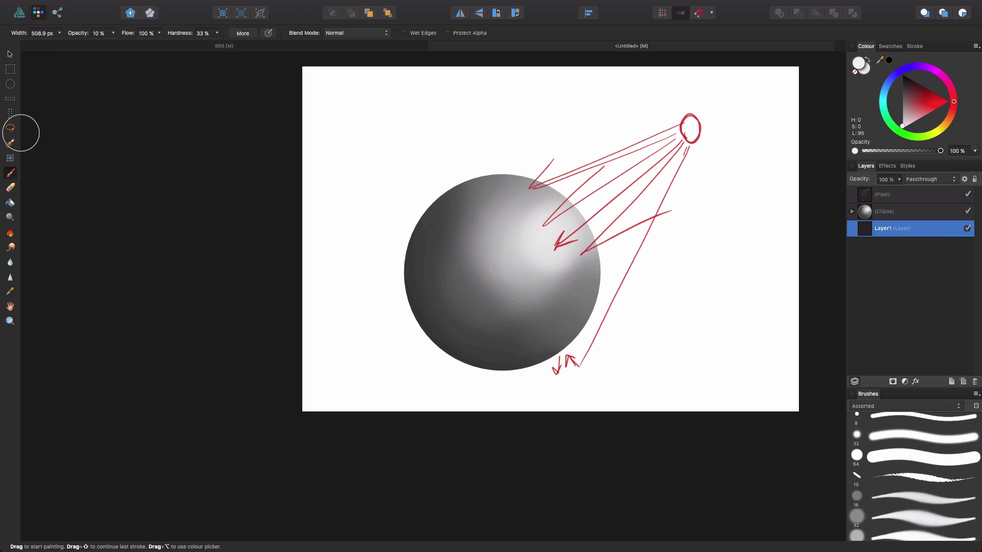
Switch to the vector drawing Persona and draw a wide, flat ellipse behind the circle's base on the new layer.
{"action": "left_click", "coordinate": [19, 14]}
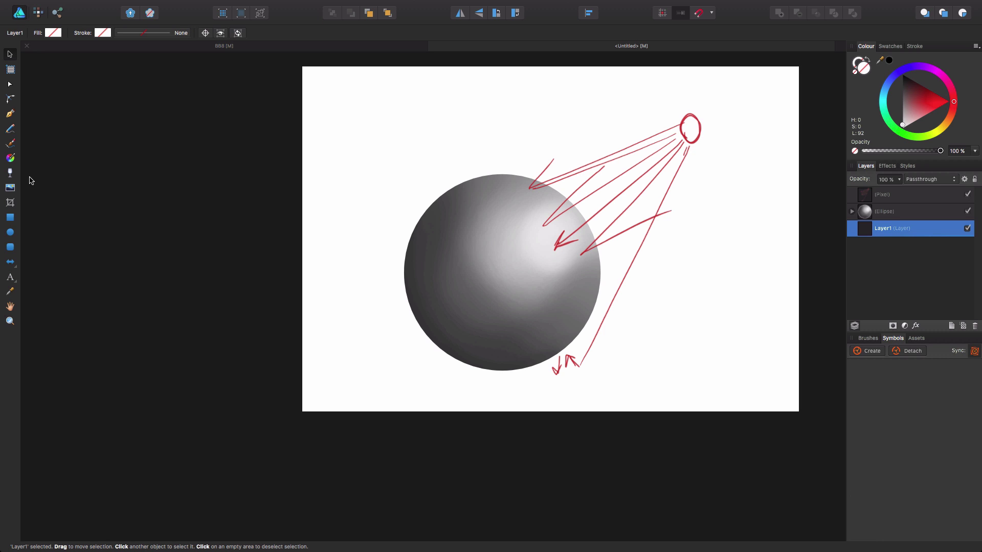
{"action": "left_click", "coordinate": [10, 233]}
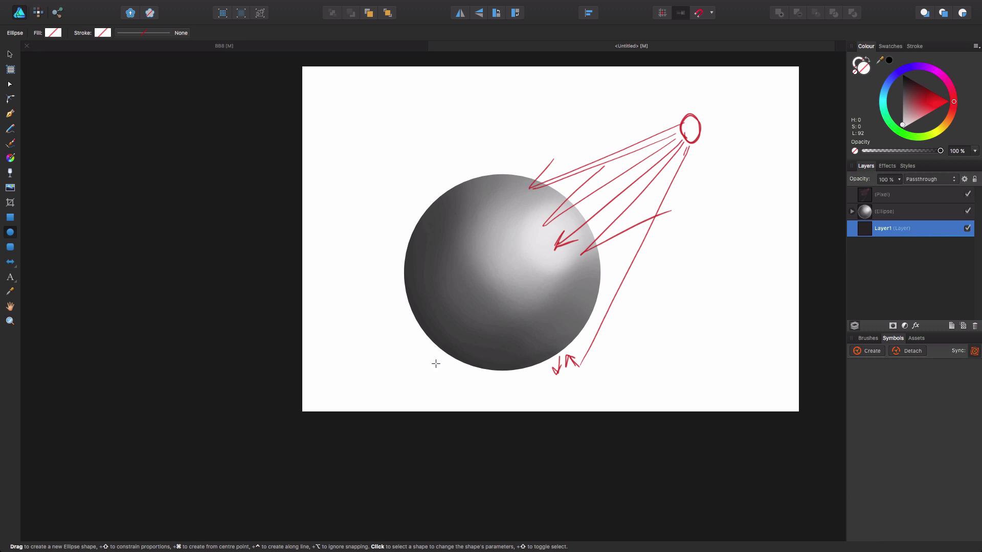
{"action": "left_click_drag", "start_coordinate": [433, 360], "coordinate": [573, 374]}
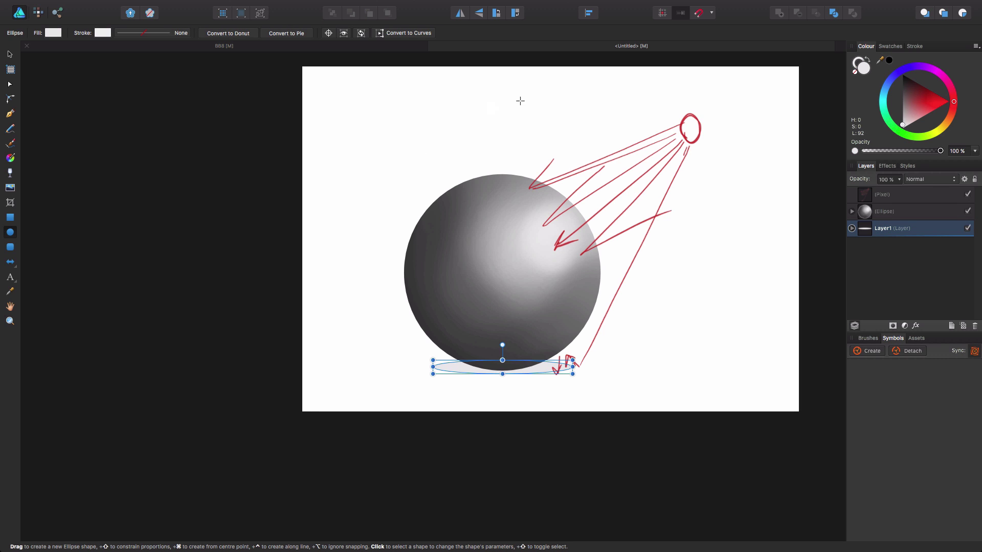
Fill the flat ellipse under the circle with black and give it a Gaussian Blur effect with a 31.5 px radius.
{"action": "left_click_drag", "start_coordinate": [903, 124], "coordinate": [903, 74]}
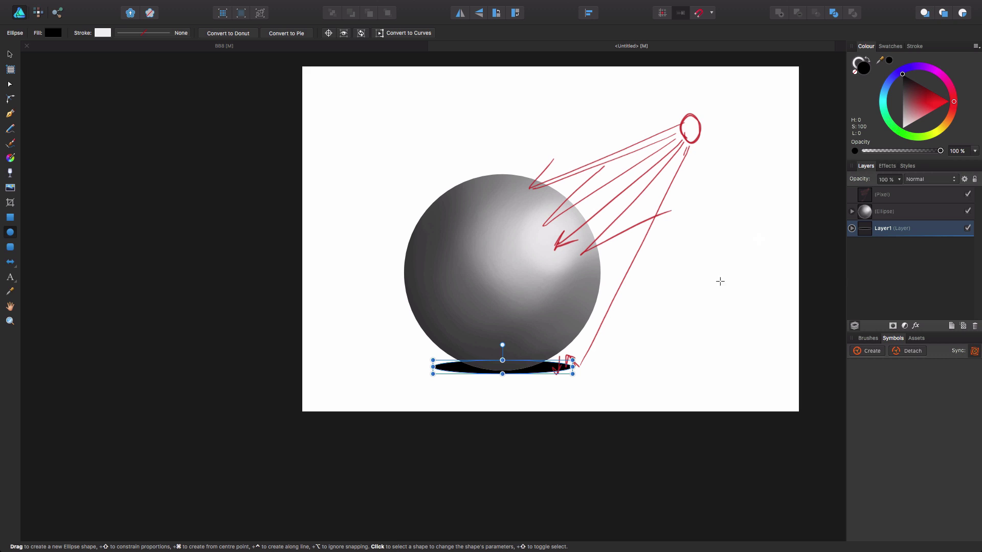
{"action": "left_click", "coordinate": [915, 326]}
{"action": "left_click", "coordinate": [334, 156]}
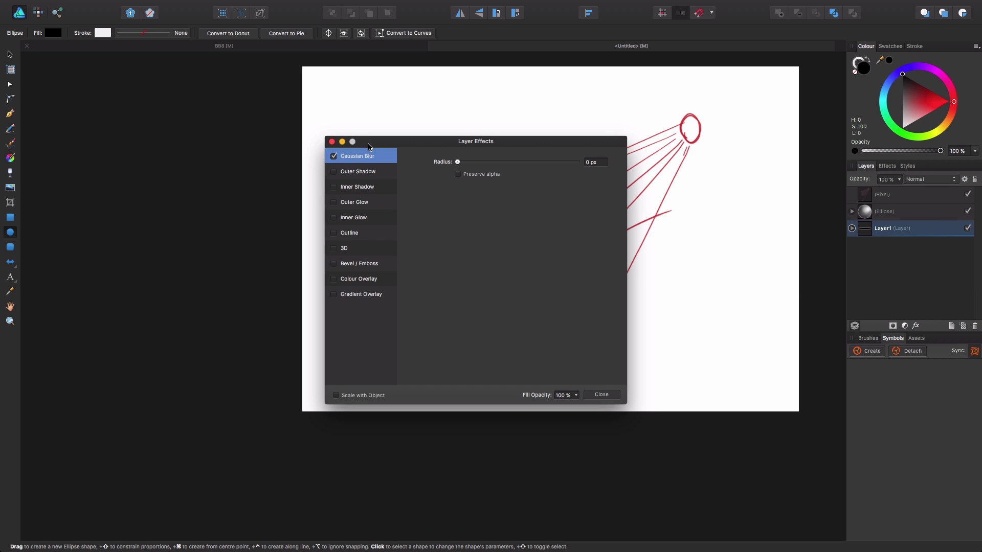
{"action": "left_click_drag", "start_coordinate": [369, 144], "coordinate": [203, 67]}
{"action": "left_click_drag", "start_coordinate": [289, 90], "coordinate": [370, 95]}
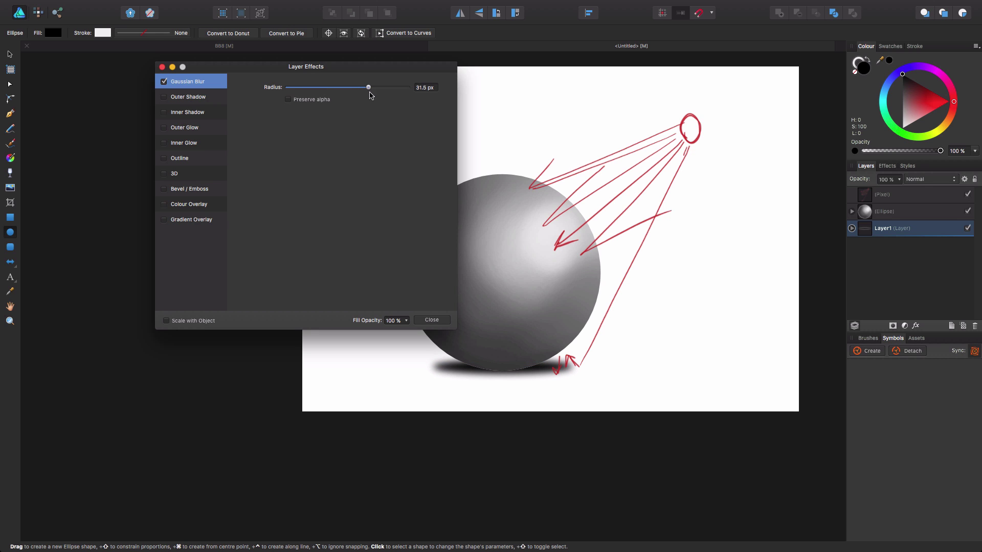
{"action": "left_click", "coordinate": [163, 67]}
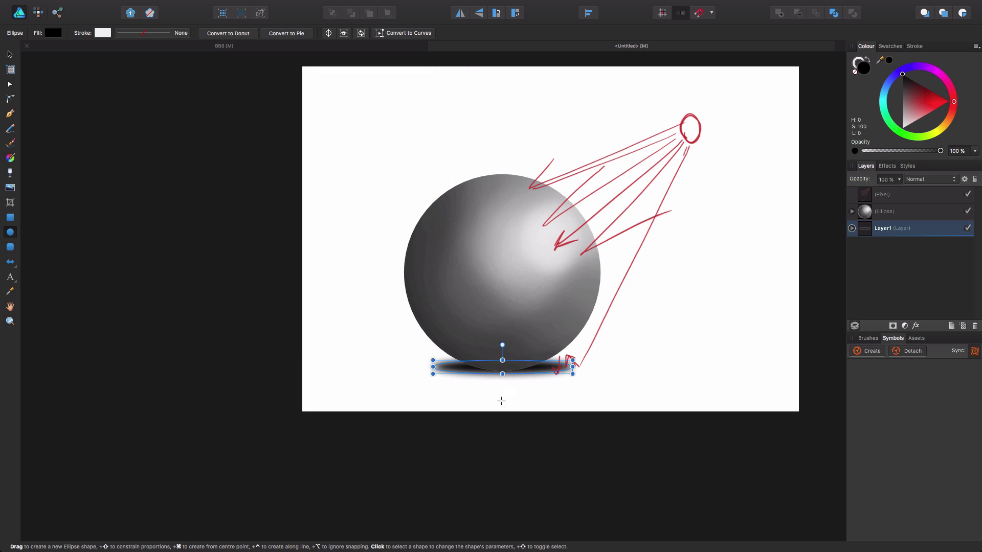
Stretch the blurred shadow ellipse leftward beyond the circle, lower its opacity to 75%, and deselect it.
{"action": "left_click_drag", "start_coordinate": [435, 364], "coordinate": [362, 361]}
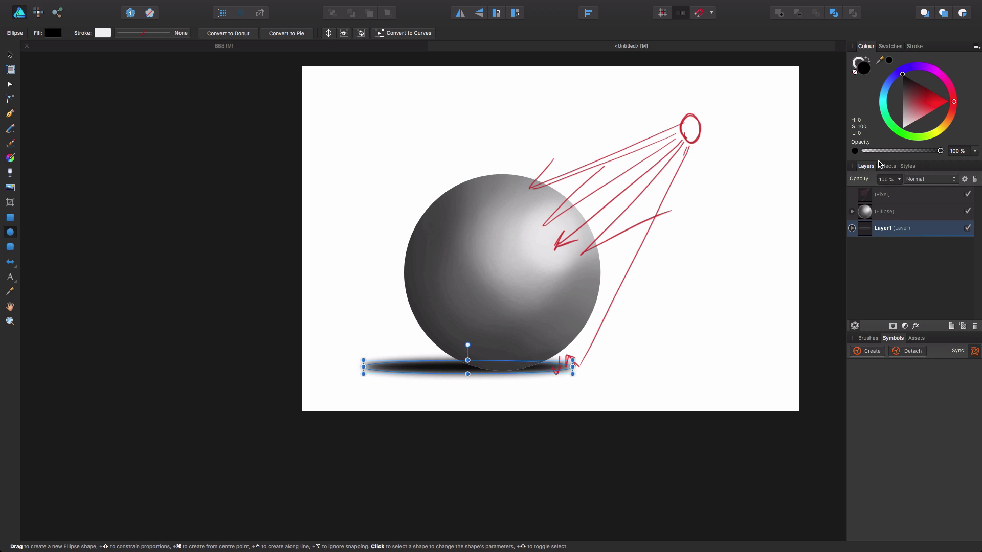
{"action": "left_click", "coordinate": [897, 180]}
{"action": "left_click_drag", "start_coordinate": [899, 193], "coordinate": [878, 197]}
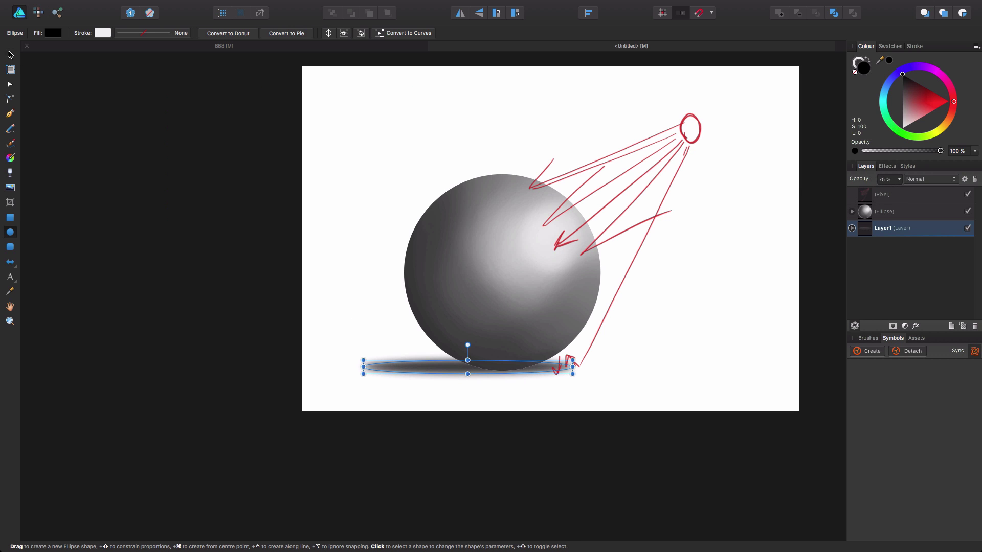
{"action": "left_click", "coordinate": [10, 54]}
{"action": "left_click", "coordinate": [766, 353]}
{"action": "scroll", "coordinate": [608, 316], "scroll_direction": "up", "scroll_amount": 3}
{"action": "scroll", "coordinate": [608, 315], "scroll_direction": "right", "scroll_amount": 2}
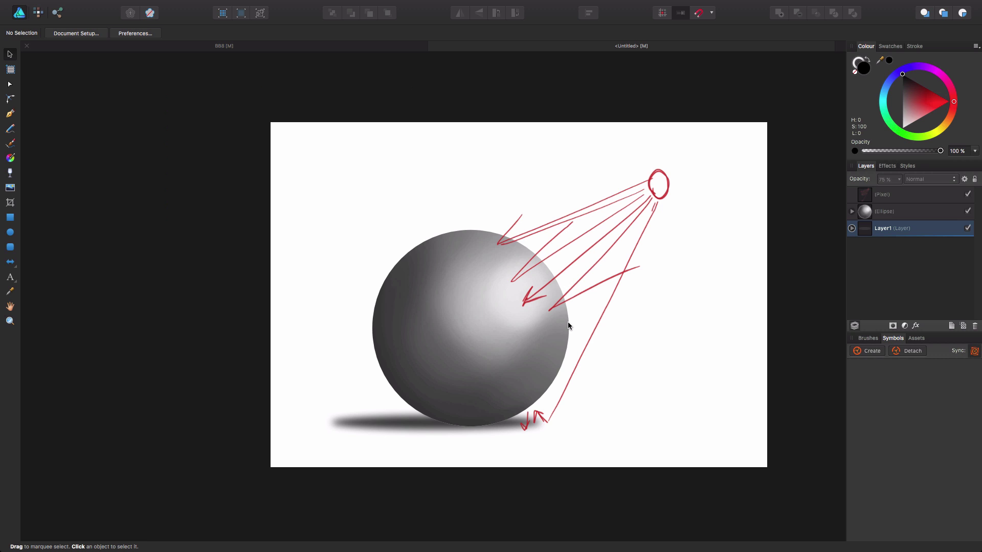
Add an empty pixel layer inside the circle's Ellipse above its shading layer and switch to the Pixel Persona.
{"action": "left_click", "coordinate": [852, 211]}
{"action": "left_click", "coordinate": [902, 229]}
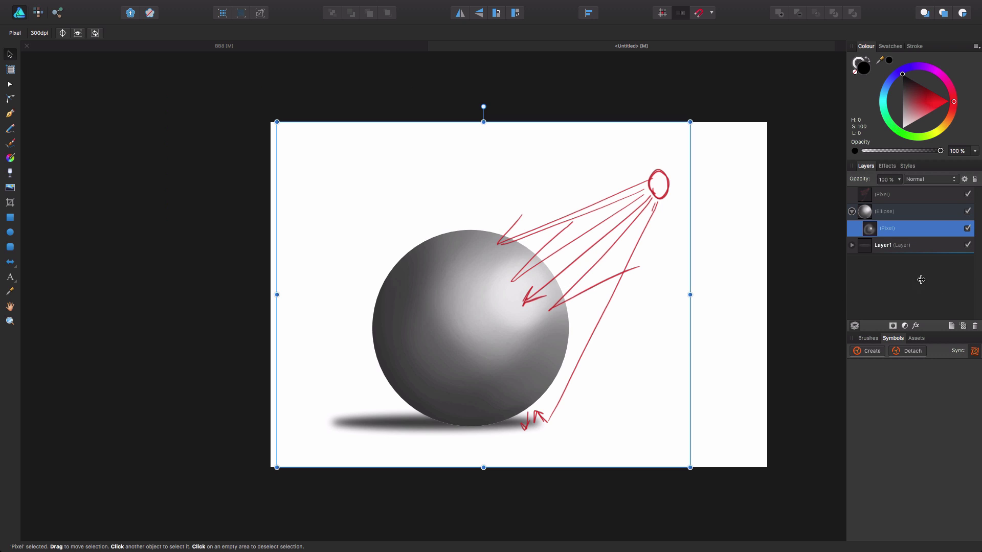
{"action": "left_click", "coordinate": [964, 326]}
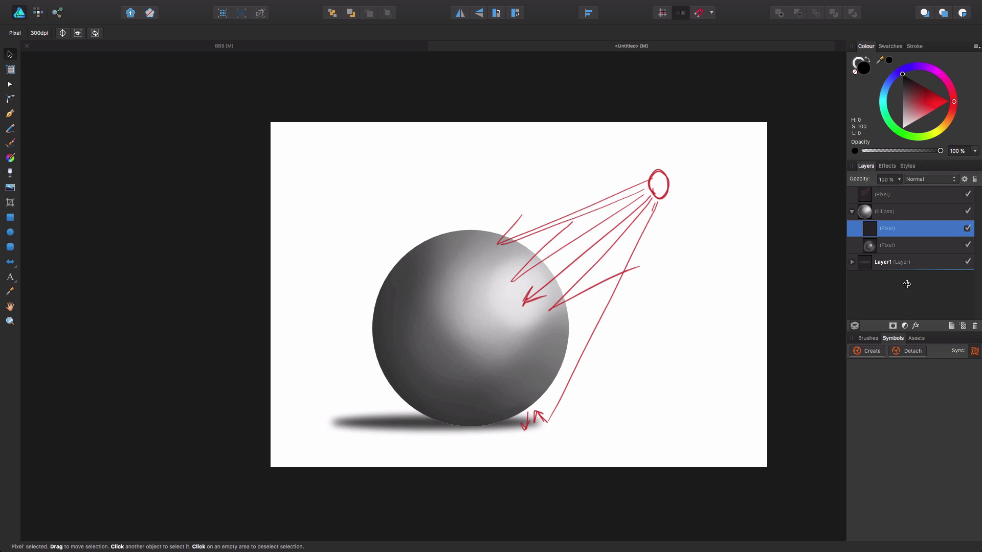
{"action": "left_click", "coordinate": [38, 13]}
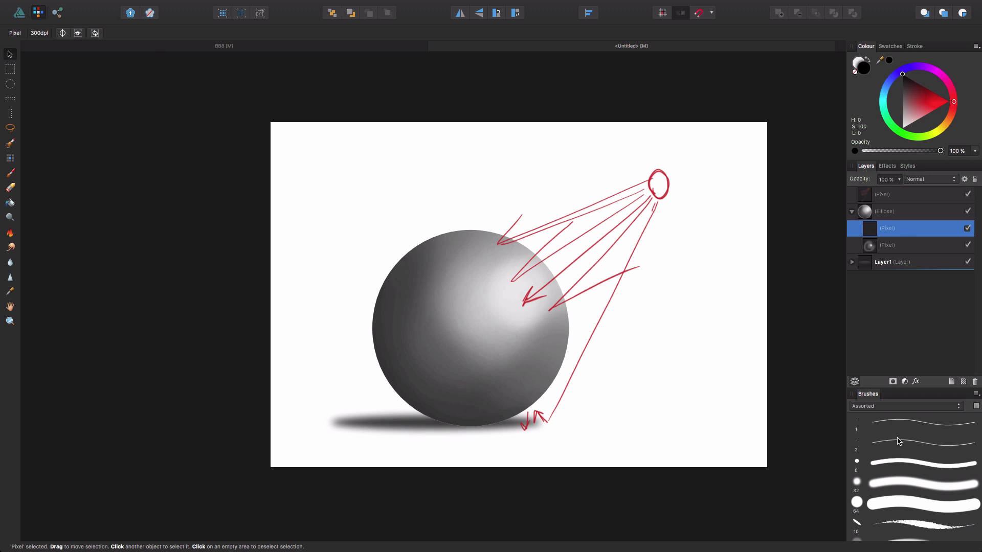
Choose the faint 250 px brush from the Texture brush category.
{"action": "scroll", "coordinate": [900, 441], "scroll_direction": "down", "scroll_amount": 2}
{"action": "left_click", "coordinate": [887, 410]}
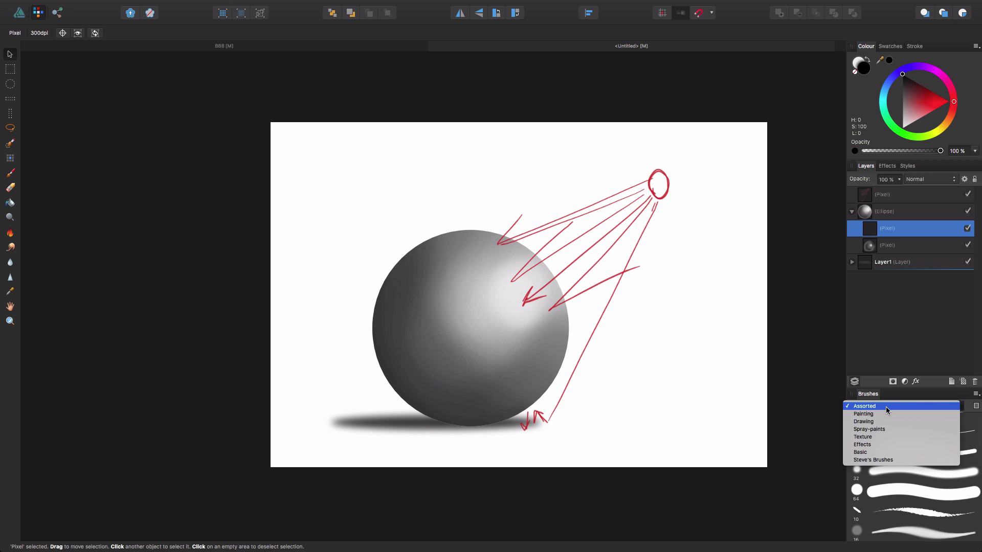
{"action": "left_click", "coordinate": [889, 437]}
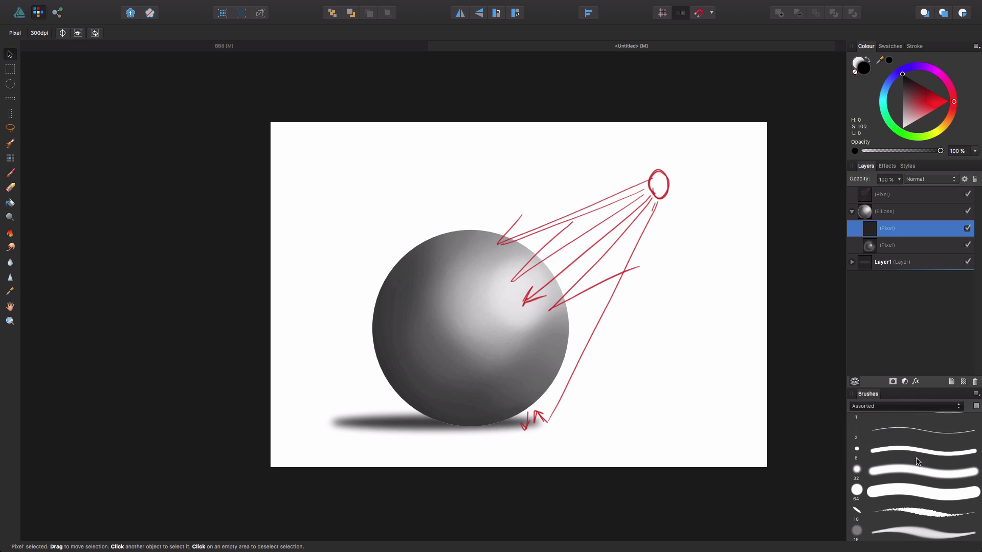
{"action": "scroll", "coordinate": [913, 455], "scroll_direction": "down", "scroll_amount": 3}
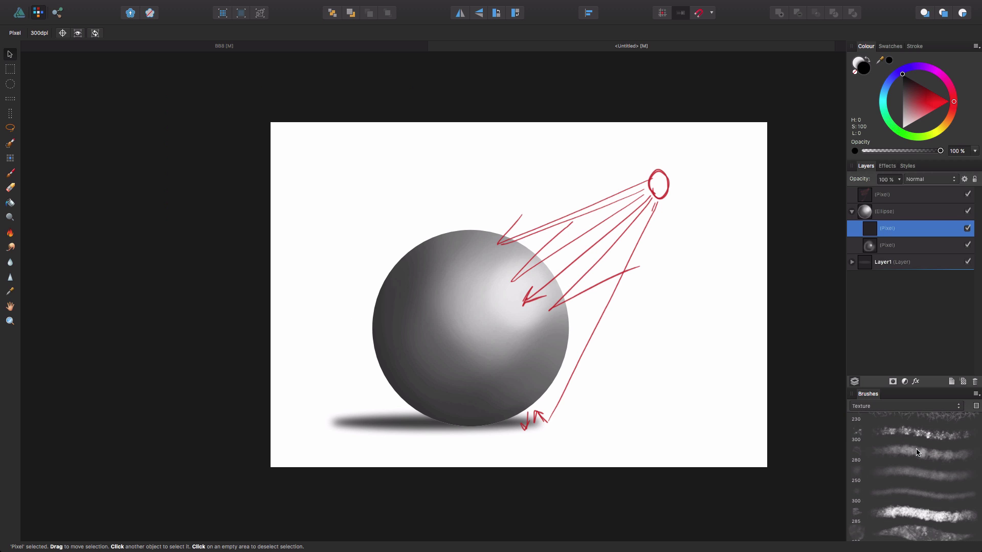
{"action": "left_click", "coordinate": [916, 474]}
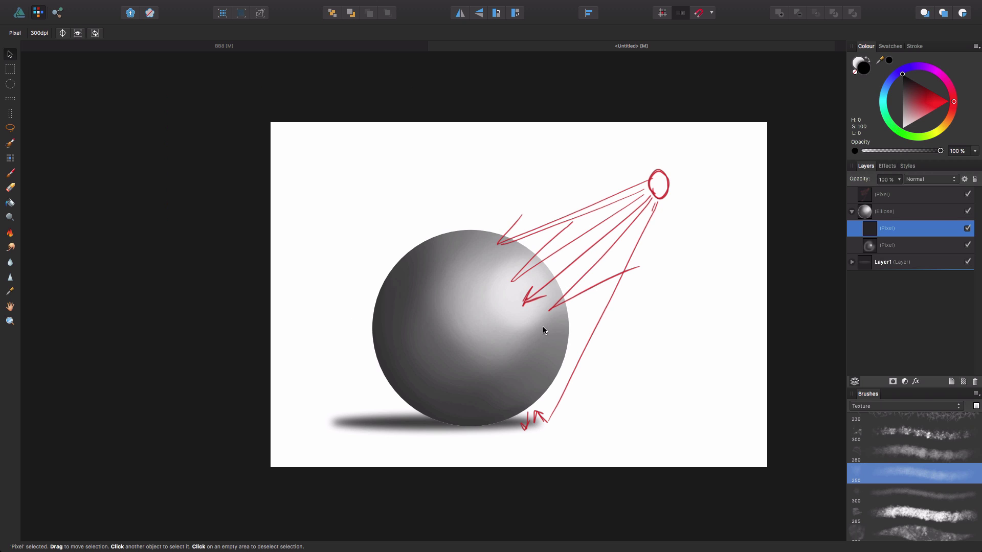
{"action": "left_click", "coordinate": [656, 344]}
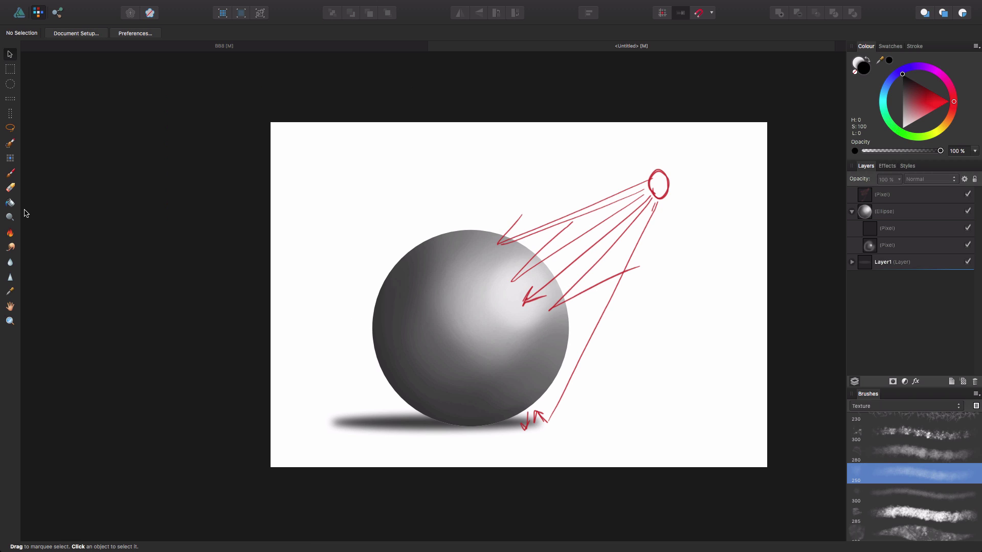
Prepare the Paint Brush at 757.1 px with a dark grey of lightness 15 and target the empty pixel layer inside the Ellipse.
{"action": "left_click", "coordinate": [10, 173]}
{"action": "key", "text": "x"}
{"action": "left_click_drag", "start_coordinate": [539, 353], "coordinate": [571, 353]}
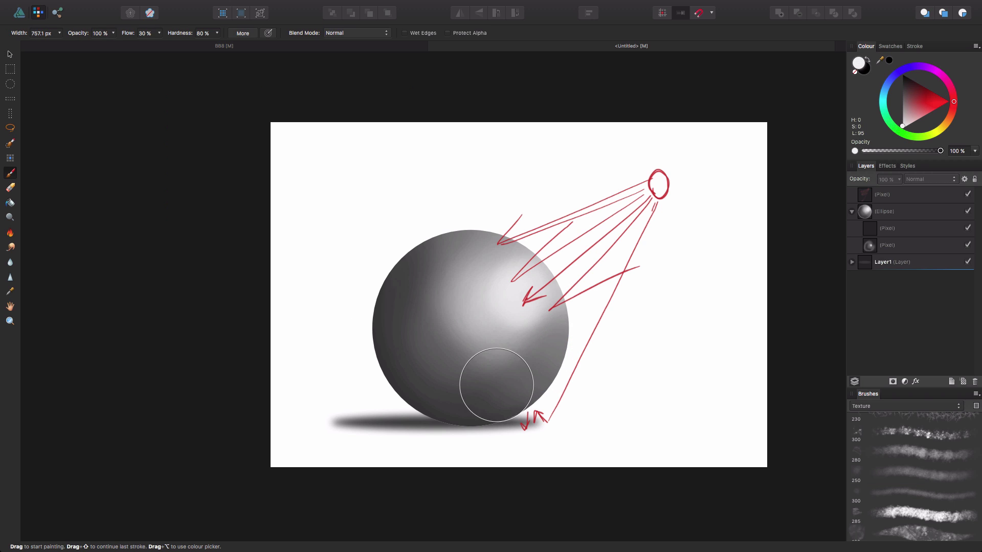
{"action": "left_click_drag", "start_coordinate": [909, 108], "coordinate": [895, 84]}
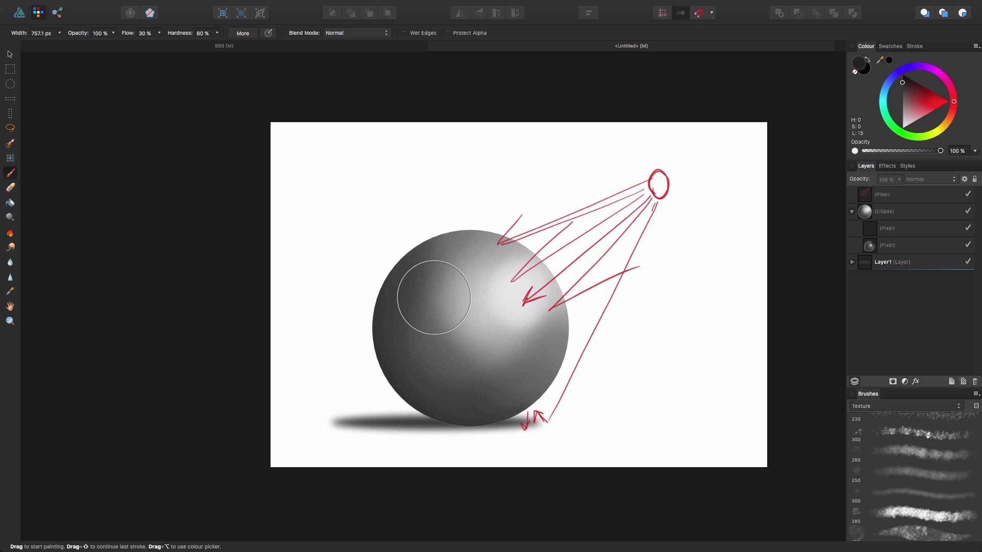
{"action": "left_click", "coordinate": [916, 228]}
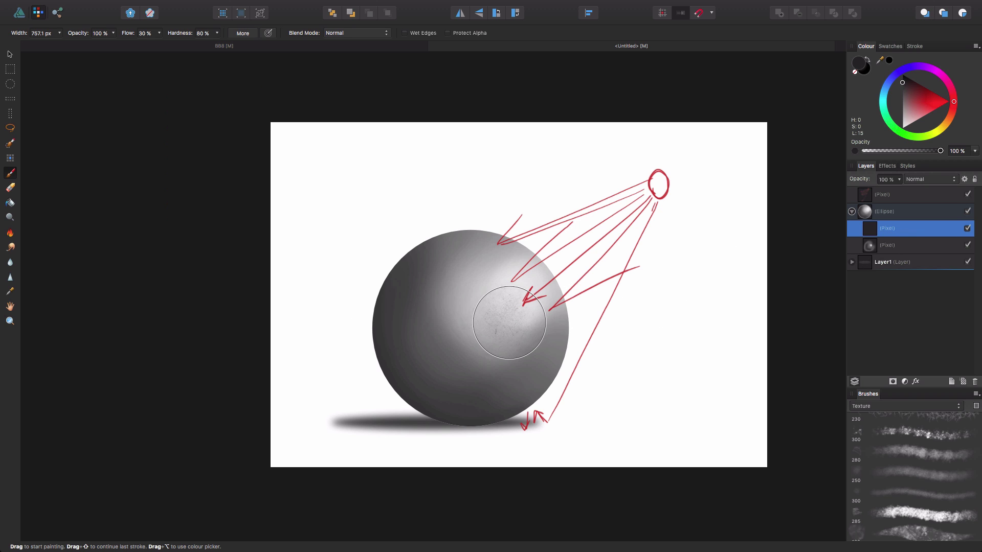
{"action": "left_click", "coordinate": [509, 323]}
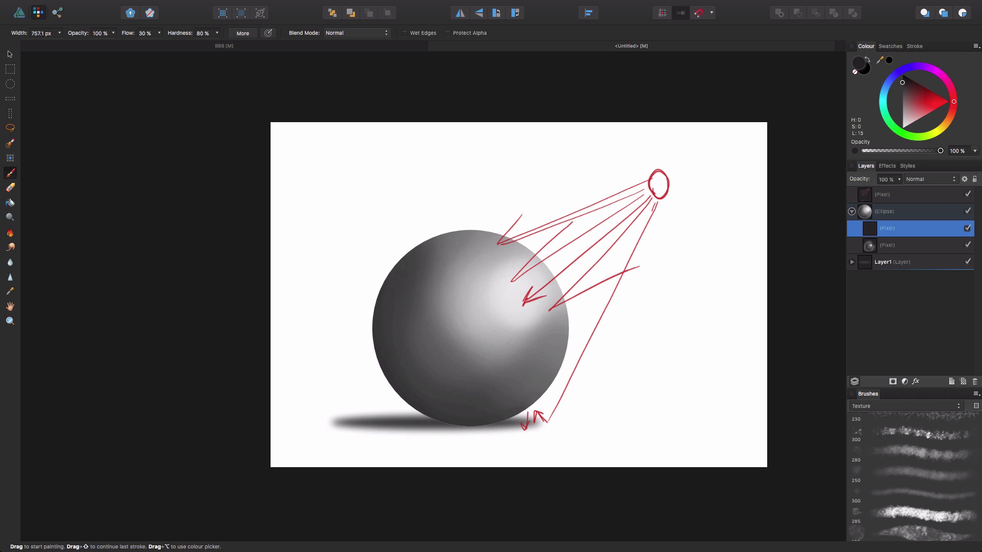
{"action": "left_click_drag", "start_coordinate": [427, 271], "coordinate": [429, 377]}
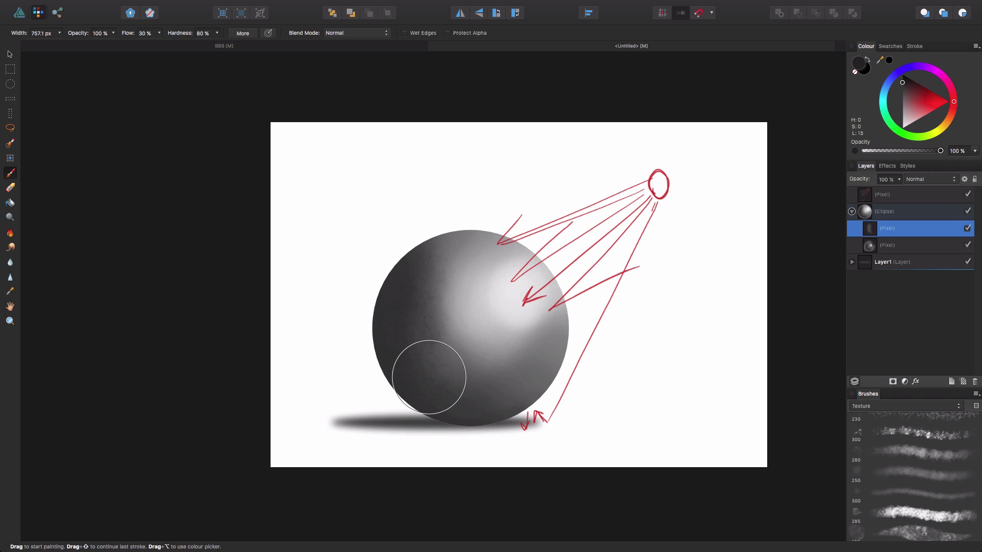
{"action": "left_click_drag", "start_coordinate": [527, 389], "coordinate": [568, 348]}
{"action": "mouse_move", "coordinate": [445, 416]}
{"action": "left_mouse_down"}
{"action": "mouse_move", "coordinate": [579, 330]}
{"action": "mouse_move", "coordinate": [558, 325]}
{"action": "left_mouse_up"}
{"action": "key", "text": "ctrl+z"}
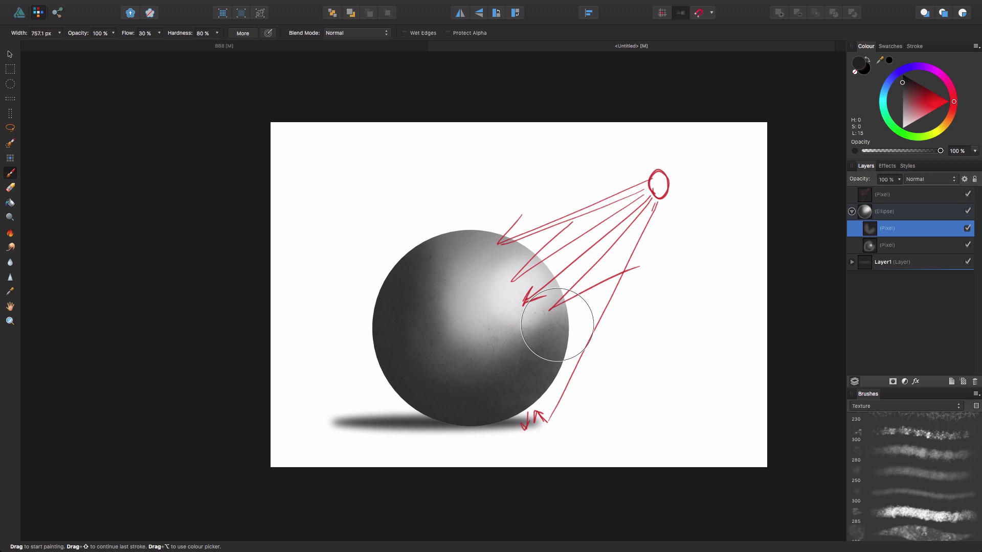
{"action": "key", "text": "ctrl+z"}
{"action": "key", "text": "ctrl+z"}
{"action": "key", "text": "ctrl+z"}
{"action": "key", "text": "ctrl+z"}
{"action": "key", "text": "ctrl+z"}
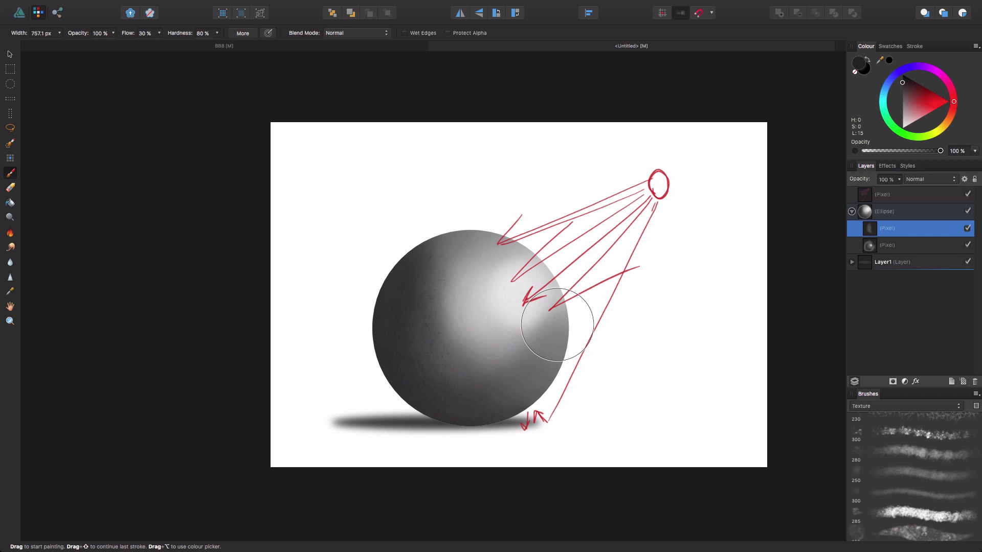
{"action": "key", "text": "ctrl+z"}
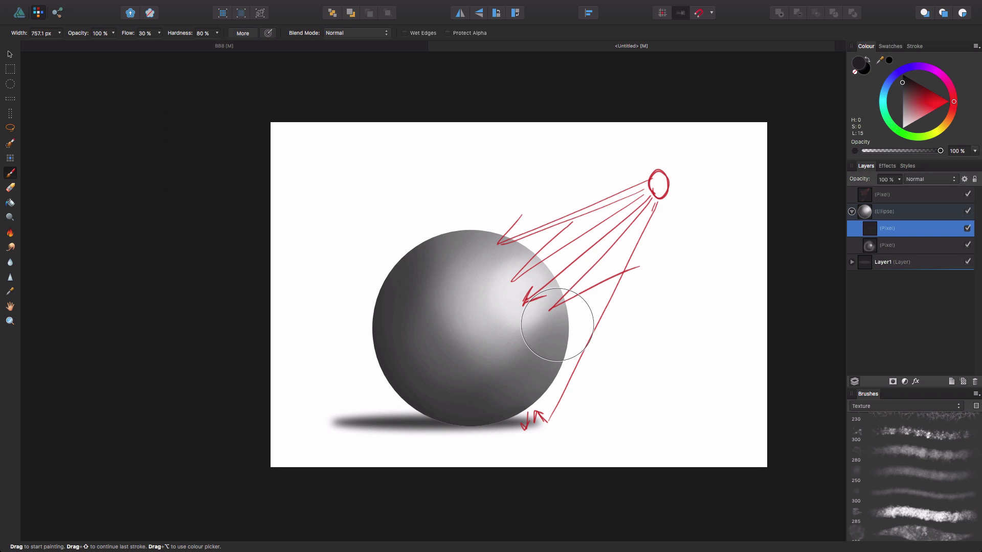
{"action": "left_click", "coordinate": [557, 324]}
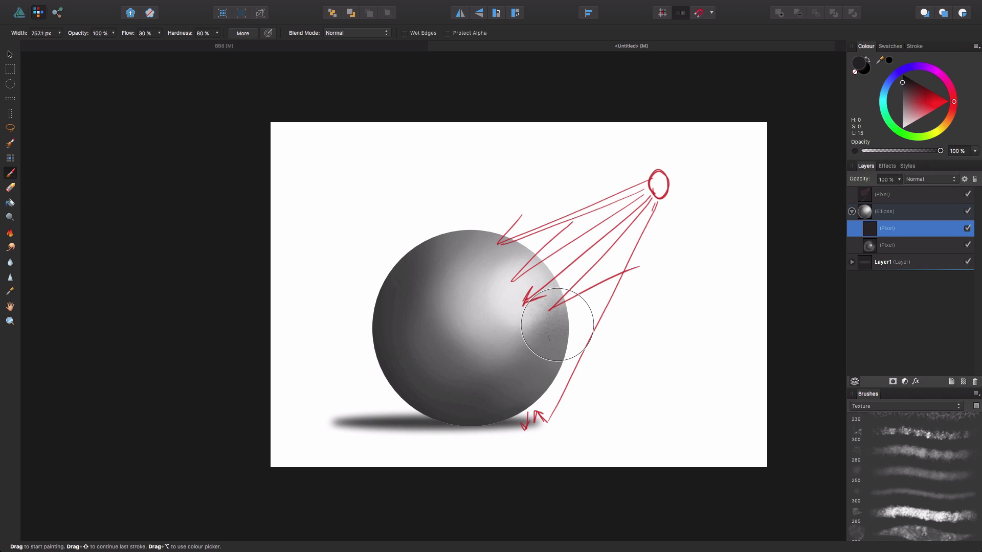
{"action": "key", "text": "ctrl+z"}
Paint textured dark shading over the circle's left side at 20% brush opacity, enlarging the brush to 870.7 px.
{"action": "key", "text": "2"}
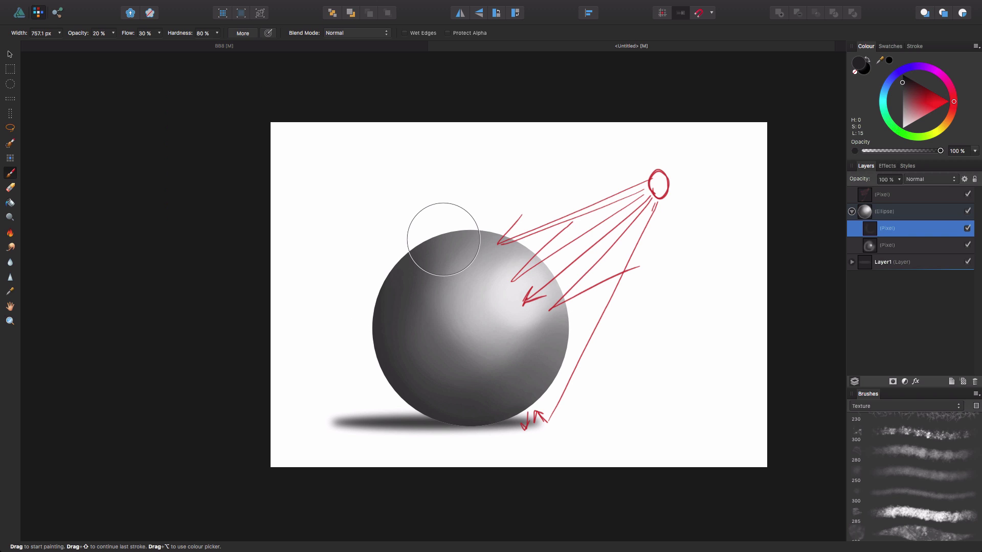
{"action": "key", "text": "bracketright"}
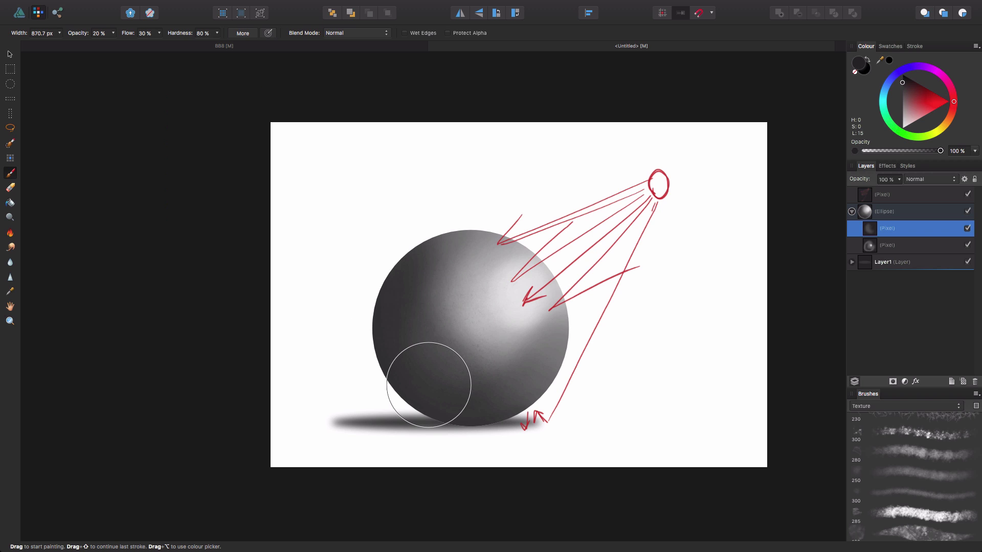
Darken the circle's left and lower edges with a 237.3 px brush at 50% opacity, and widen the brush to 415 px.
{"action": "key", "text": "bracketleft"}
{"action": "key", "text": "bracketleft"}
{"action": "key", "text": "bracketleft"}
{"action": "key", "text": "bracketleft"}
{"action": "key", "text": "bracketleft"}
{"action": "key", "text": "bracketleft"}
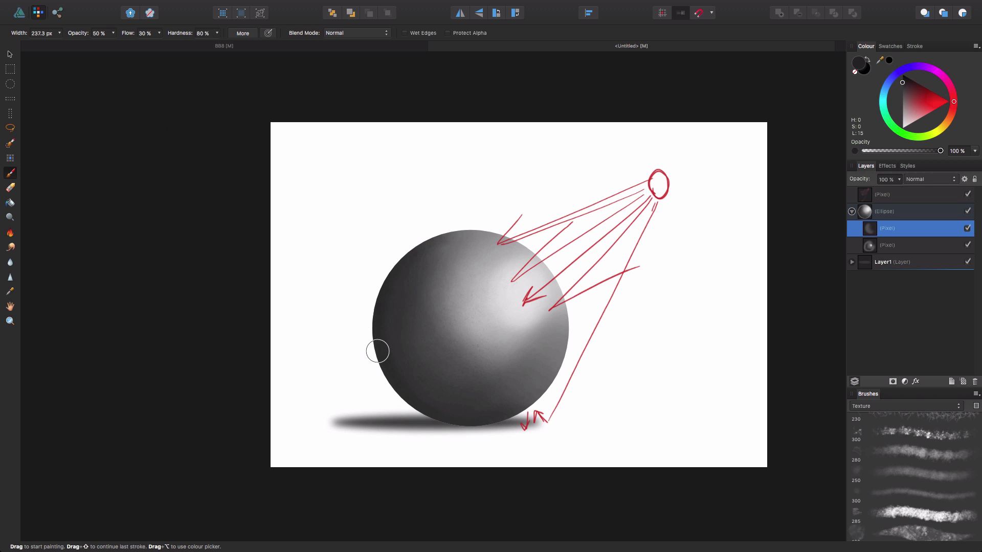
{"action": "key", "text": "bracketright"}
{"action": "key", "text": "bracketright"}
{"action": "key", "text": "bracketright"}
{"action": "key", "text": "bracketright"}
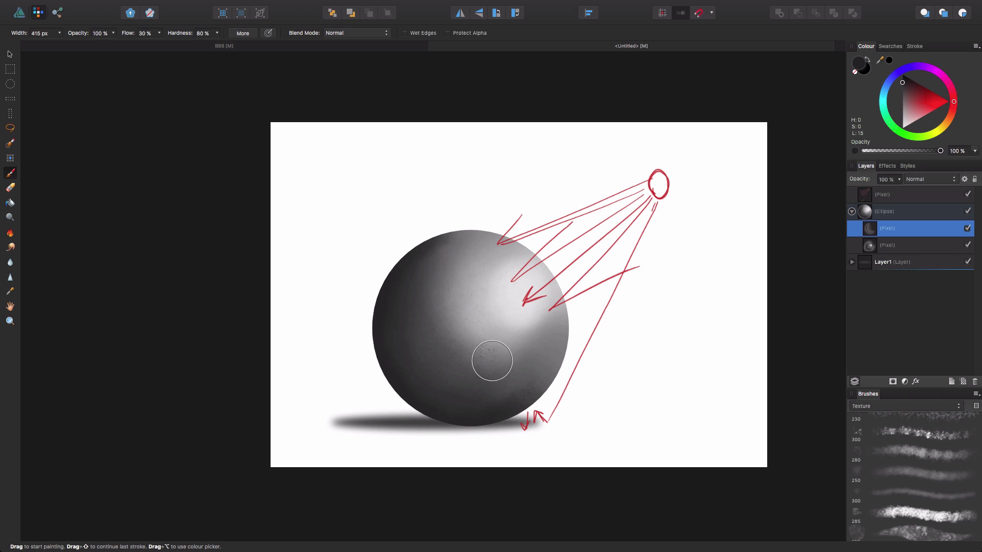
Paint textured white highlights over the circle's lit area with a 725.8 px brush at 40% opacity, undoing the full-opacity strokes.
{"action": "left_click", "coordinate": [902, 130]}
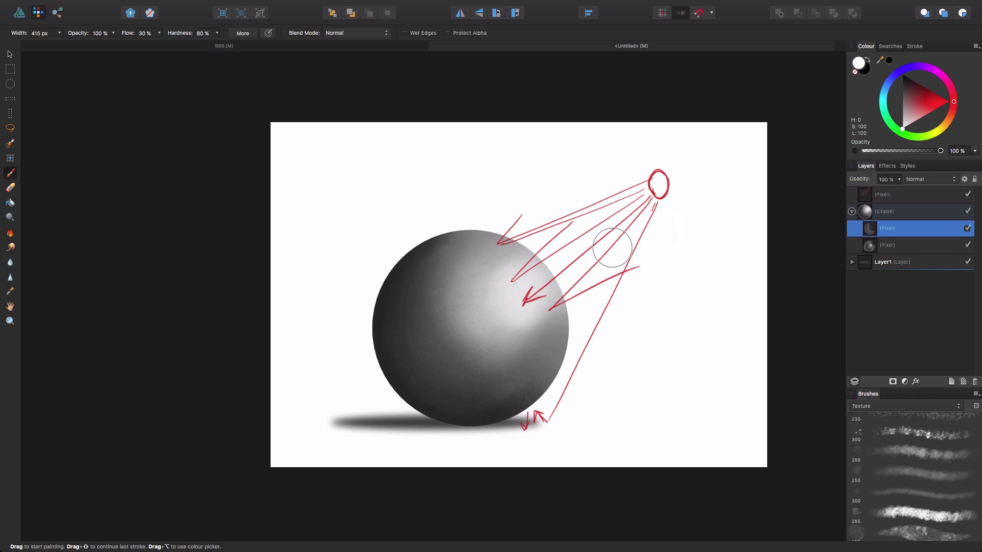
{"action": "left_click_drag", "start_coordinate": [489, 301], "coordinate": [516, 307]}
{"action": "left_click_drag", "start_coordinate": [476, 277], "coordinate": [510, 322]}
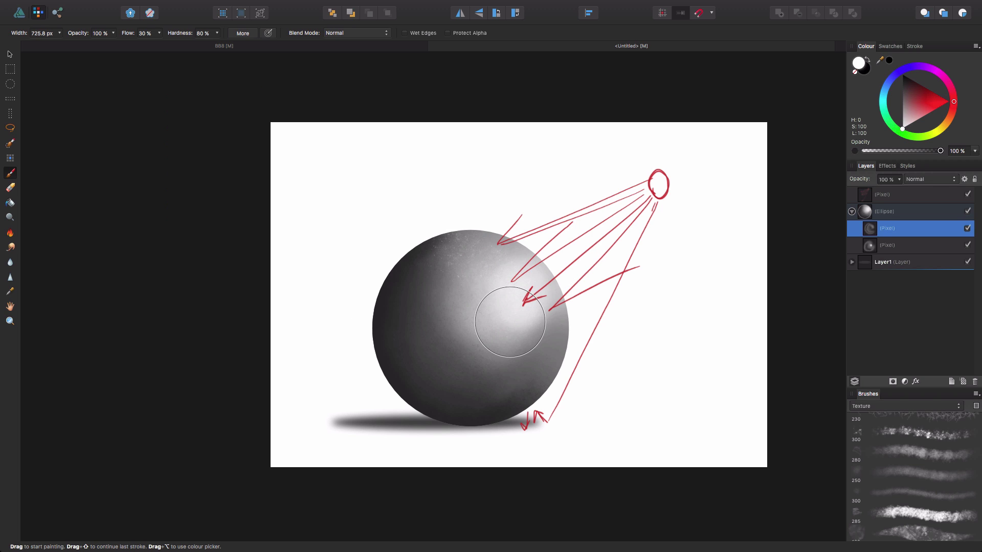
{"action": "key", "text": "super+z"}
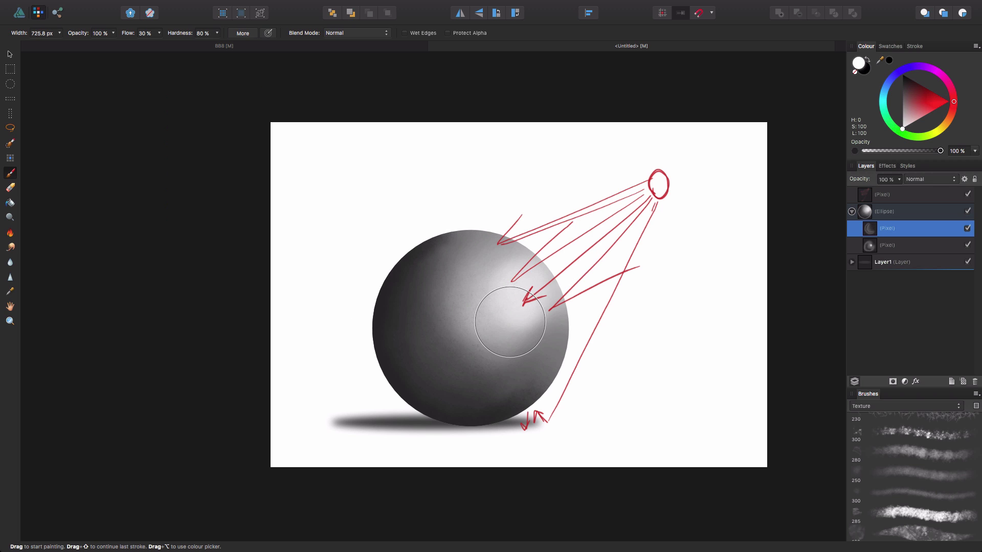
{"action": "key", "text": "4"}
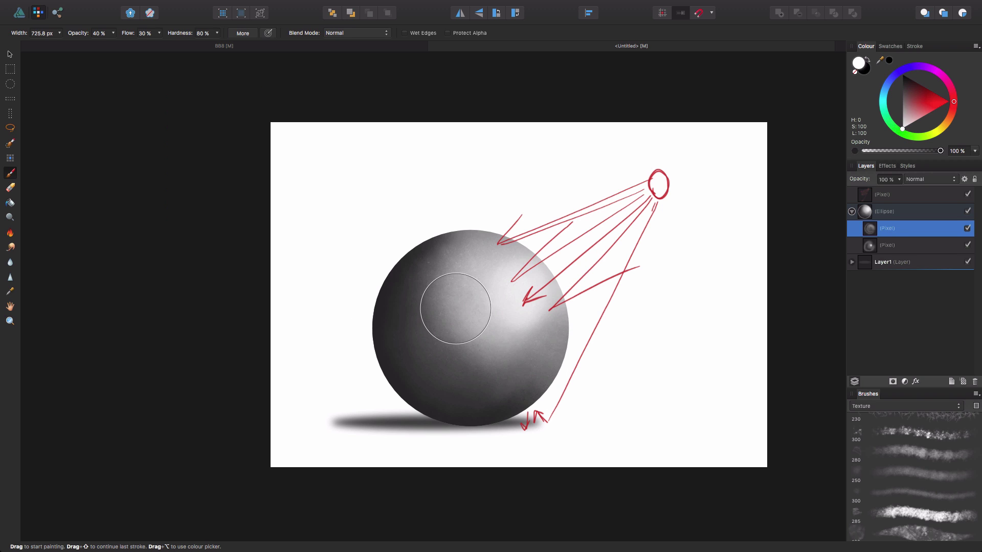
Hide the red light-ray sketch layer, switch to the BB8 document, and deselect everything there.
{"action": "left_click", "coordinate": [968, 195]}
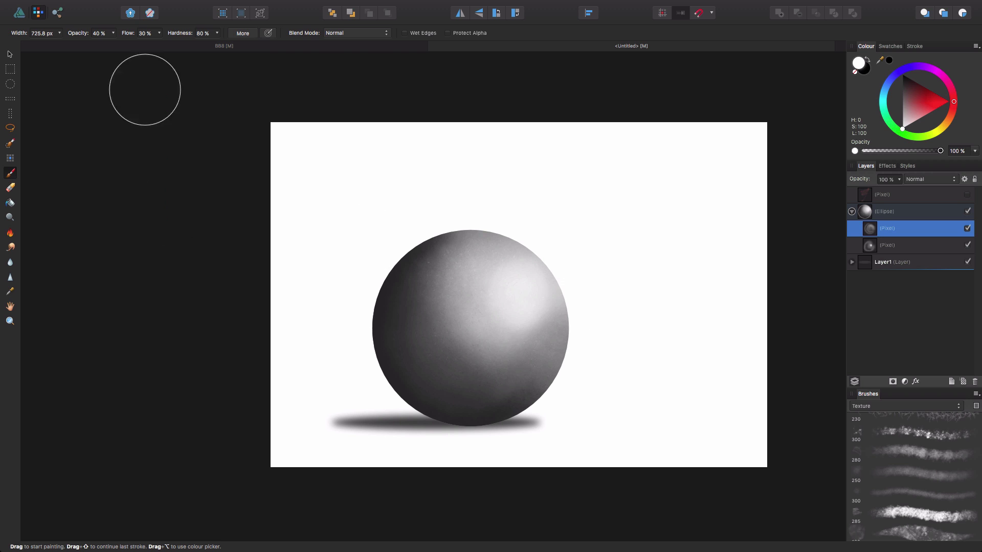
{"action": "left_click", "coordinate": [225, 46]}
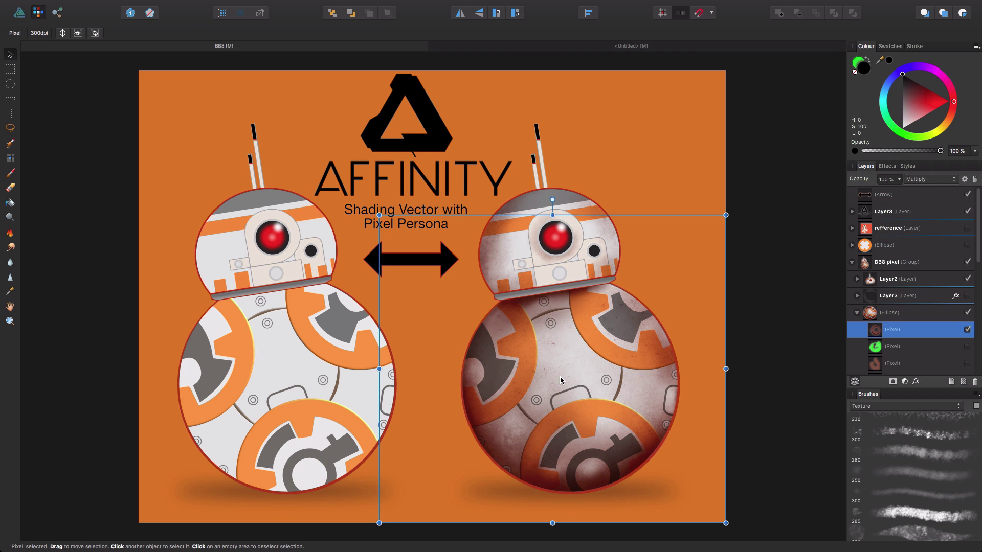
{"action": "left_click", "coordinate": [675, 178]}
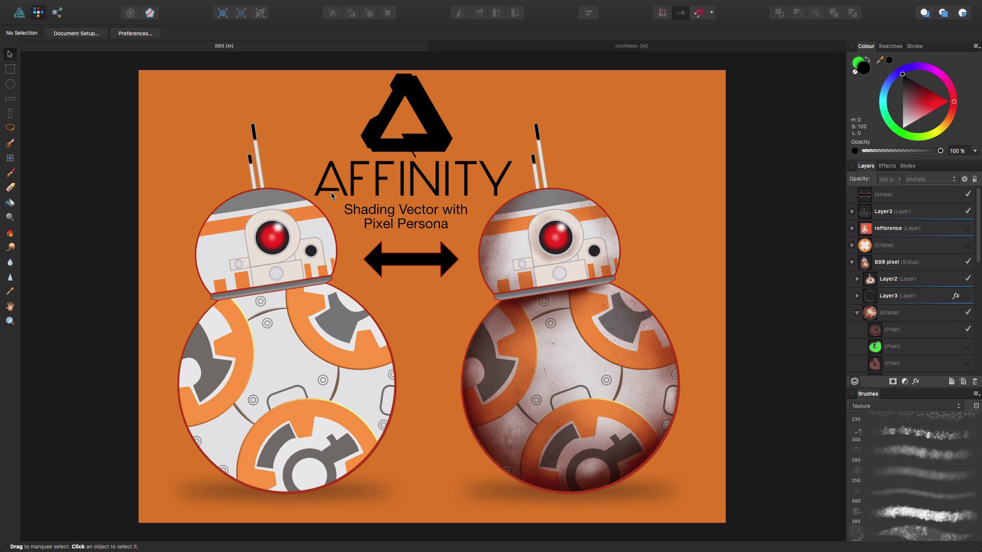
Review the shaded sphere in the untitled document against the BB8 artwork, ending in the BB8 document with the Move tool active.
{"action": "left_click", "coordinate": [500, 45]}
{"action": "key", "text": "b"}
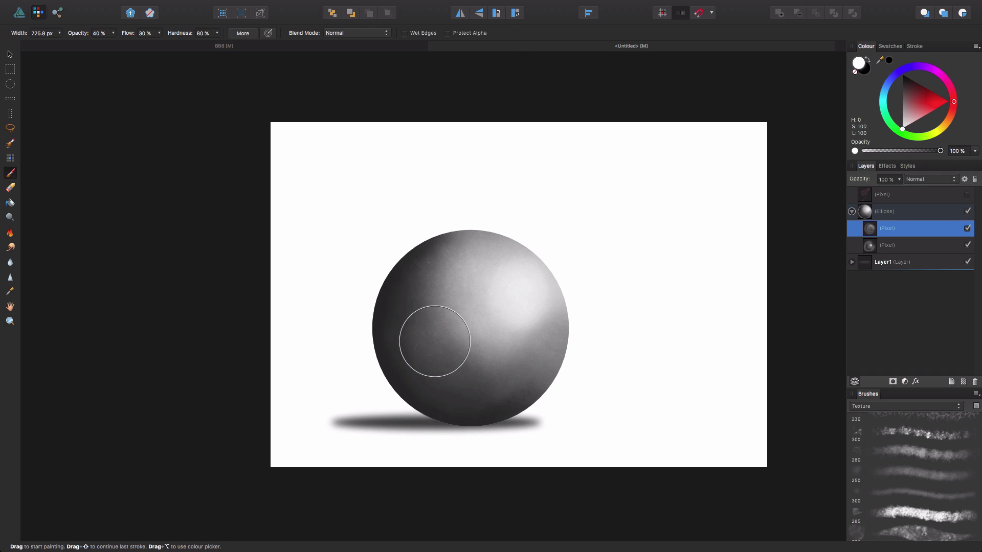
{"action": "mouse_move", "coordinate": [434, 341]}
{"action": "left_mouse_down"}
{"action": "mouse_move", "coordinate": [461, 259]}
{"action": "mouse_move", "coordinate": [413, 247]}
{"action": "mouse_move", "coordinate": [544, 254]}
{"action": "mouse_move", "coordinate": [457, 270]}
{"action": "left_mouse_up"}
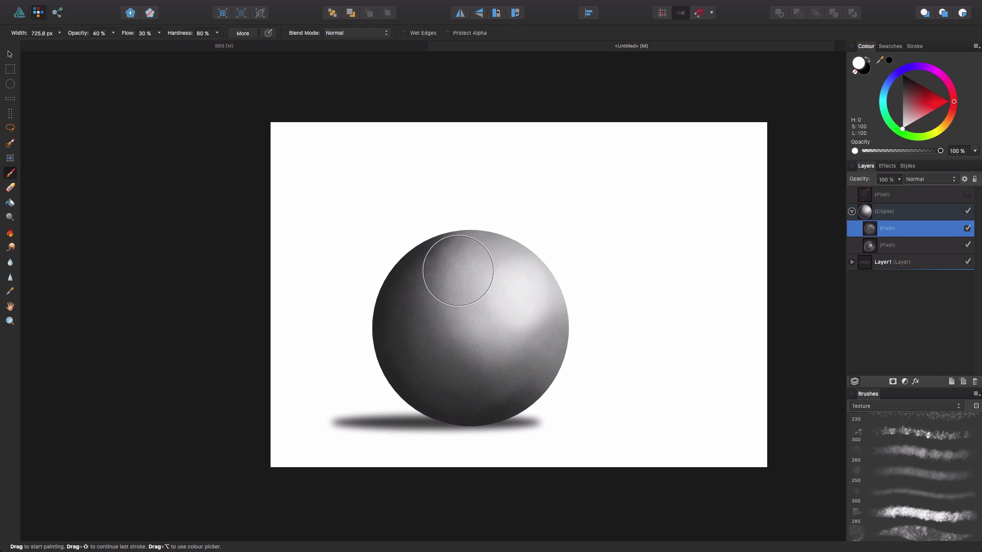
{"action": "left_click", "coordinate": [225, 45]}
{"action": "key", "text": "v"}
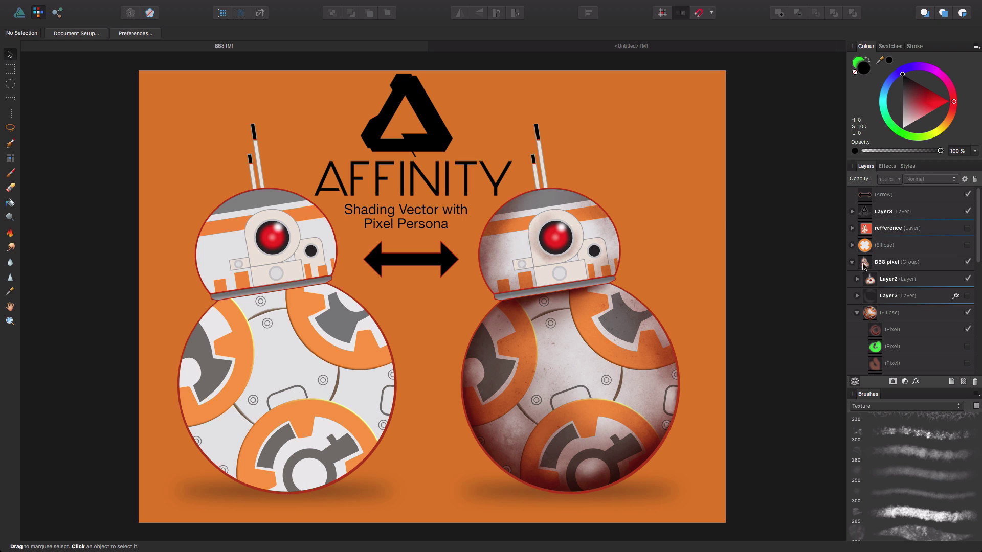
Examine the layers clipped inside the shaded BB8 body's Ellipse, expanding the nested orange Ellipse to show its Curve.
{"action": "left_click", "coordinate": [857, 313]}
{"action": "left_click", "coordinate": [858, 313]}
{"action": "scroll", "coordinate": [859, 317], "scroll_direction": "down", "scroll_amount": 4}
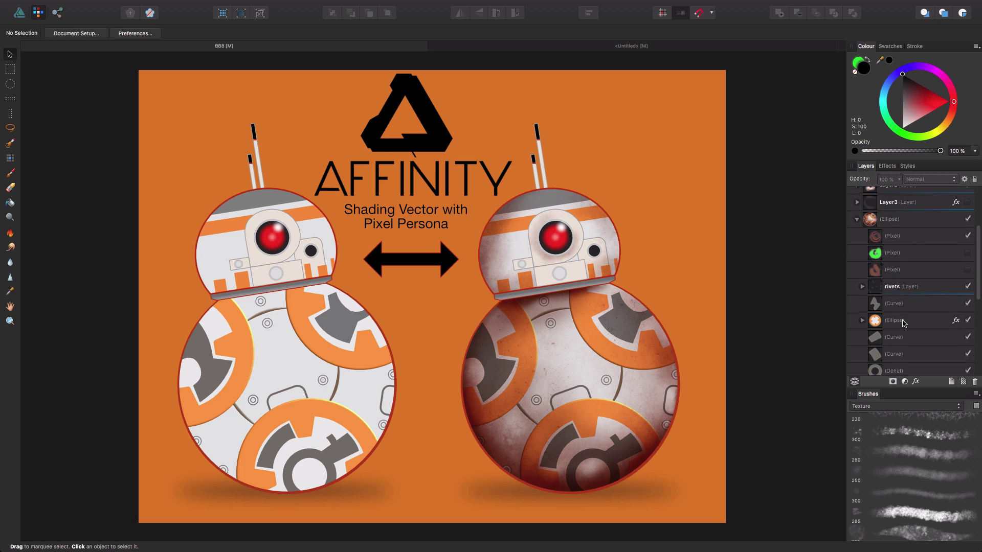
{"action": "left_click", "coordinate": [861, 314]}
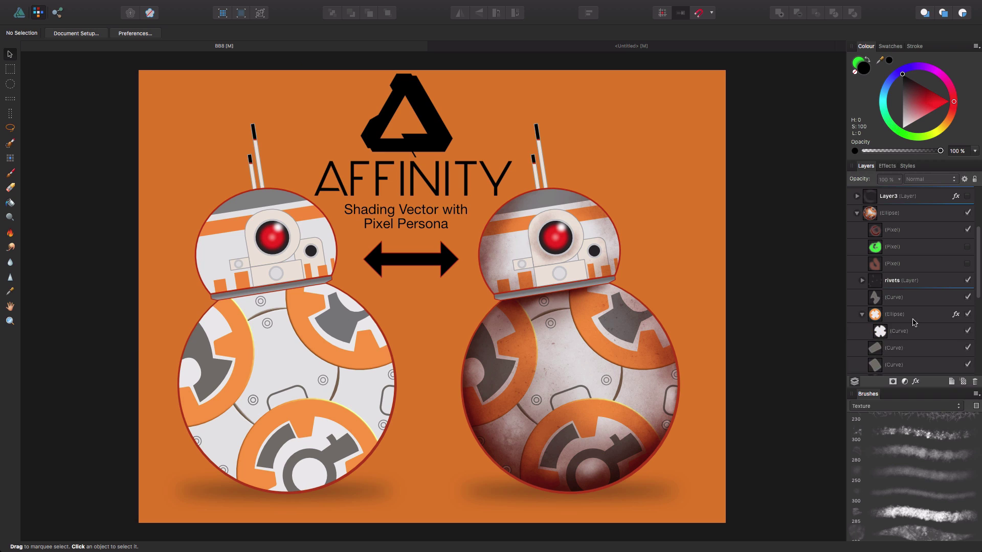
Move the nested orange Ellipse slightly right and down within the shaded BB8 body, and deselect it.
{"action": "scroll", "coordinate": [869, 292], "scroll_direction": "down", "scroll_amount": 2}
{"action": "left_click", "coordinate": [872, 285]}
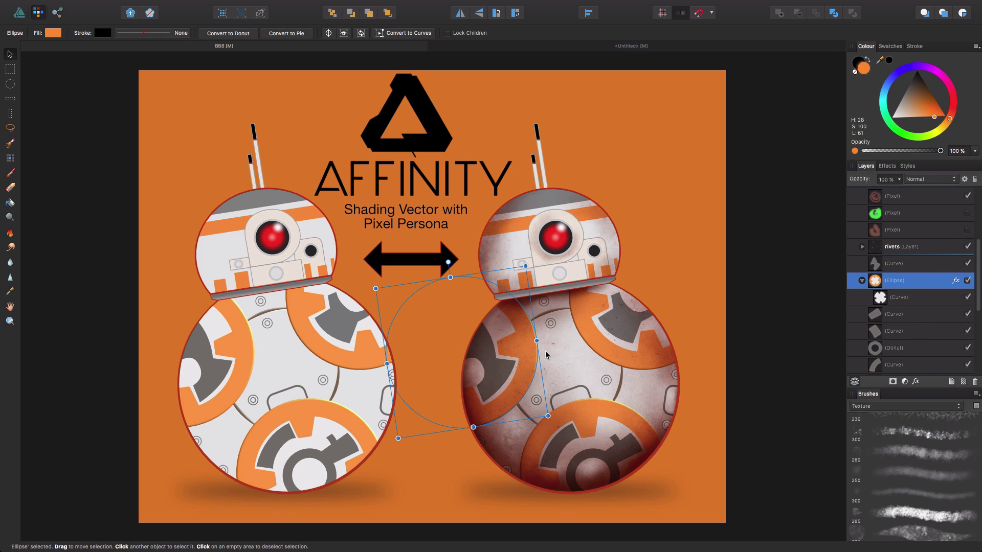
{"action": "mouse_move", "coordinate": [470, 365]}
{"action": "left_mouse_down"}
{"action": "mouse_move", "coordinate": [500, 385]}
{"action": "mouse_move", "coordinate": [597, 372]}
{"action": "mouse_move", "coordinate": [668, 314]}
{"action": "mouse_move", "coordinate": [657, 259]}
{"action": "mouse_move", "coordinate": [479, 257]}
{"action": "mouse_move", "coordinate": [441, 336]}
{"action": "mouse_move", "coordinate": [488, 366]}
{"action": "left_mouse_up"}
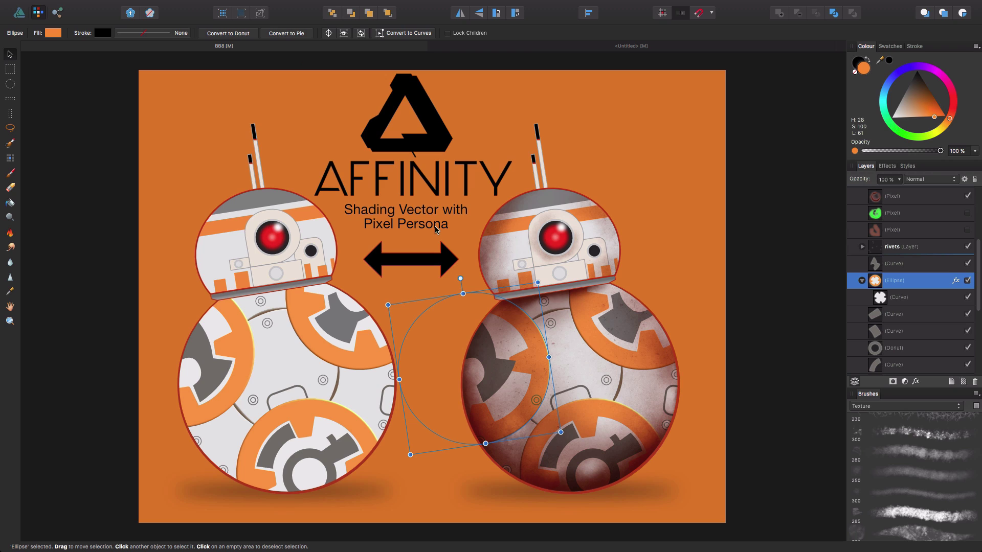
{"action": "left_click", "coordinate": [665, 139]}
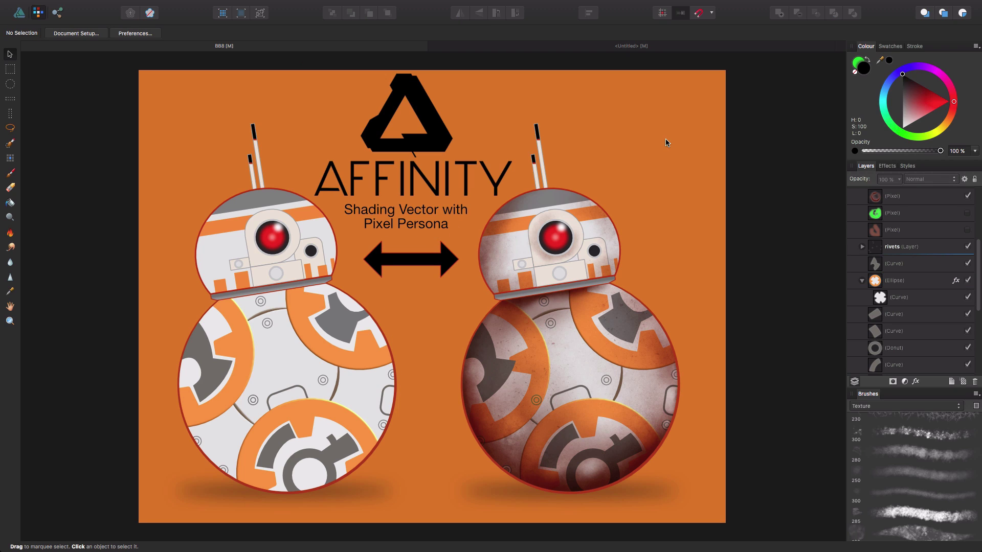